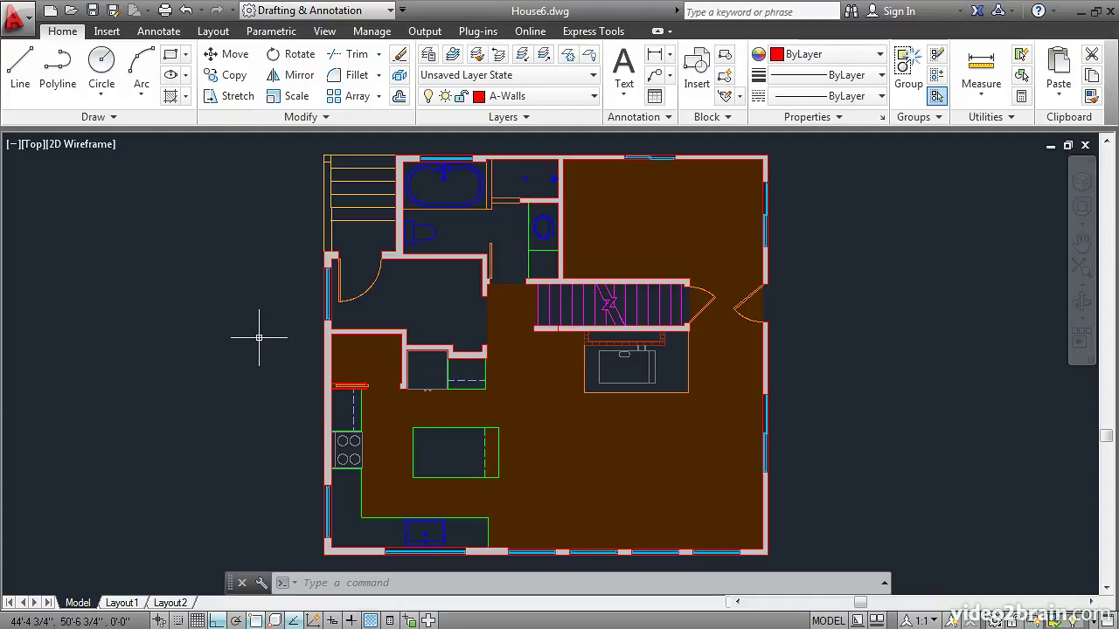
- Set the current lineweight for new objects to 0.70 mm in the Lineweight Settings
text(LW)
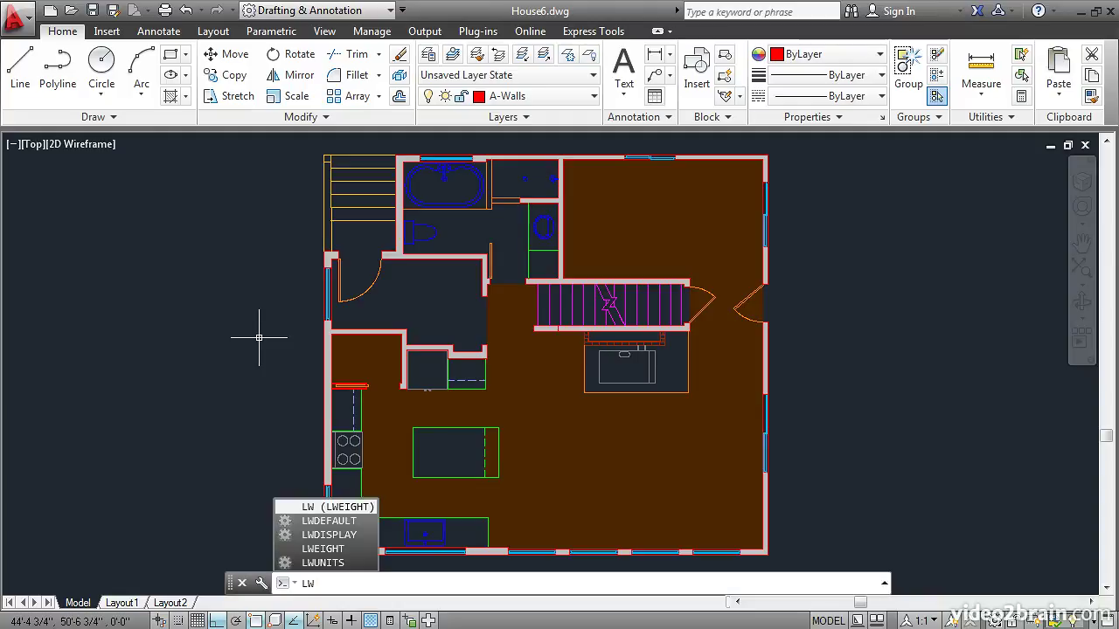
key(Return)
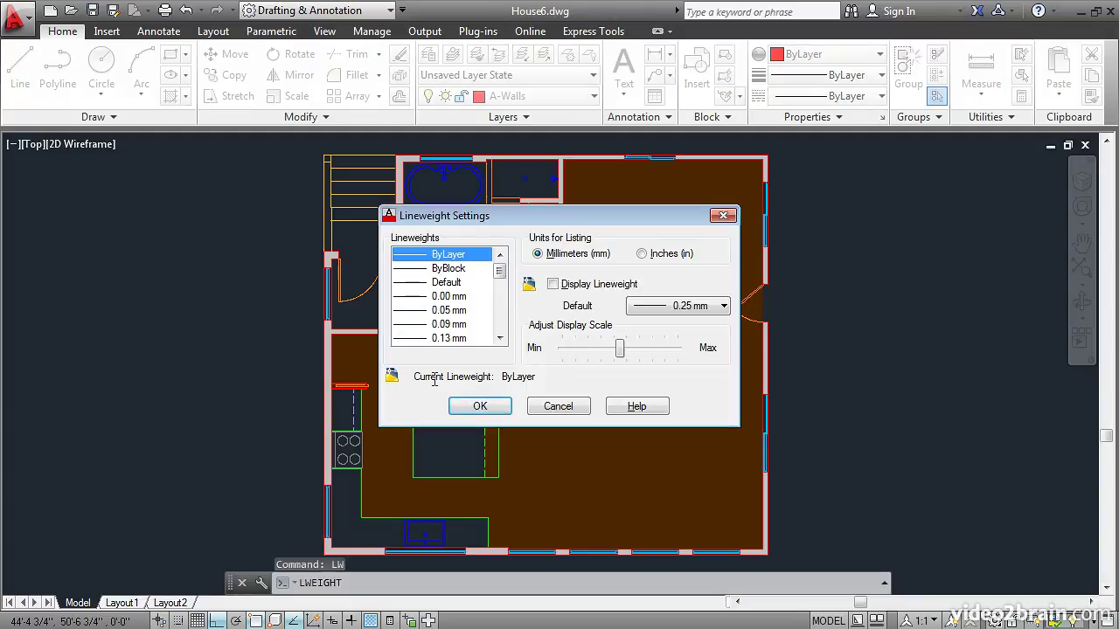
drag(499, 271, 503, 317)
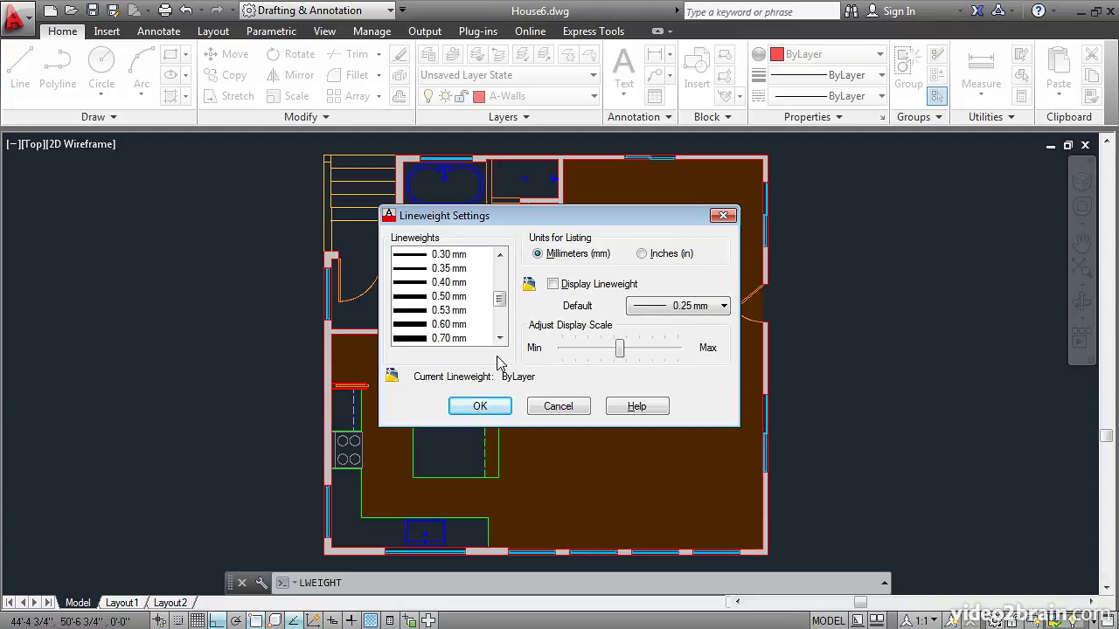
click(459, 299)
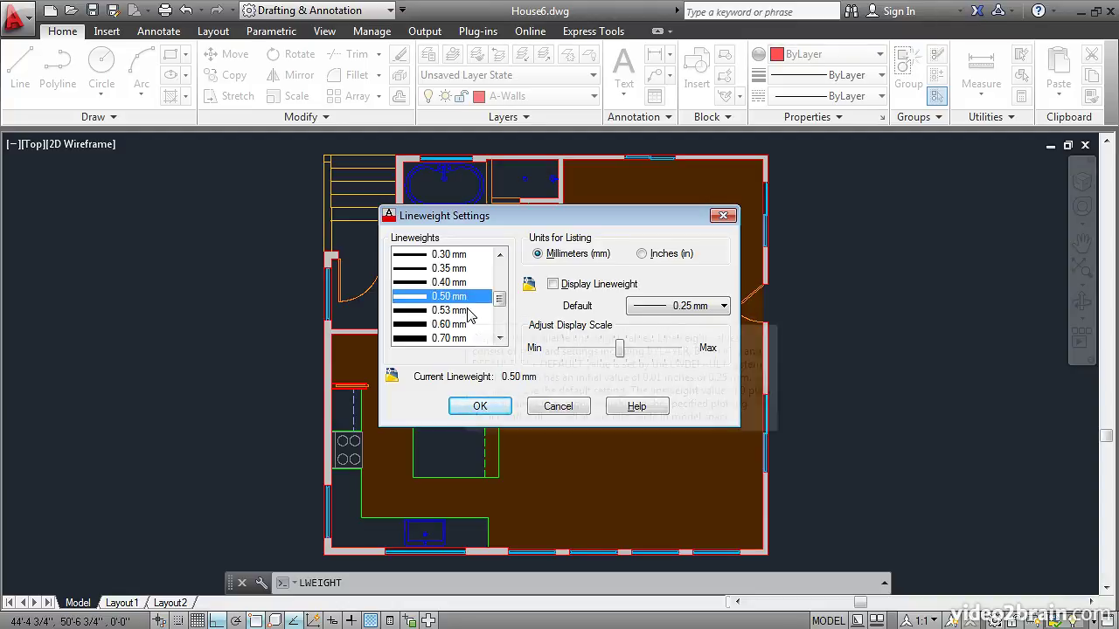
click(441, 338)
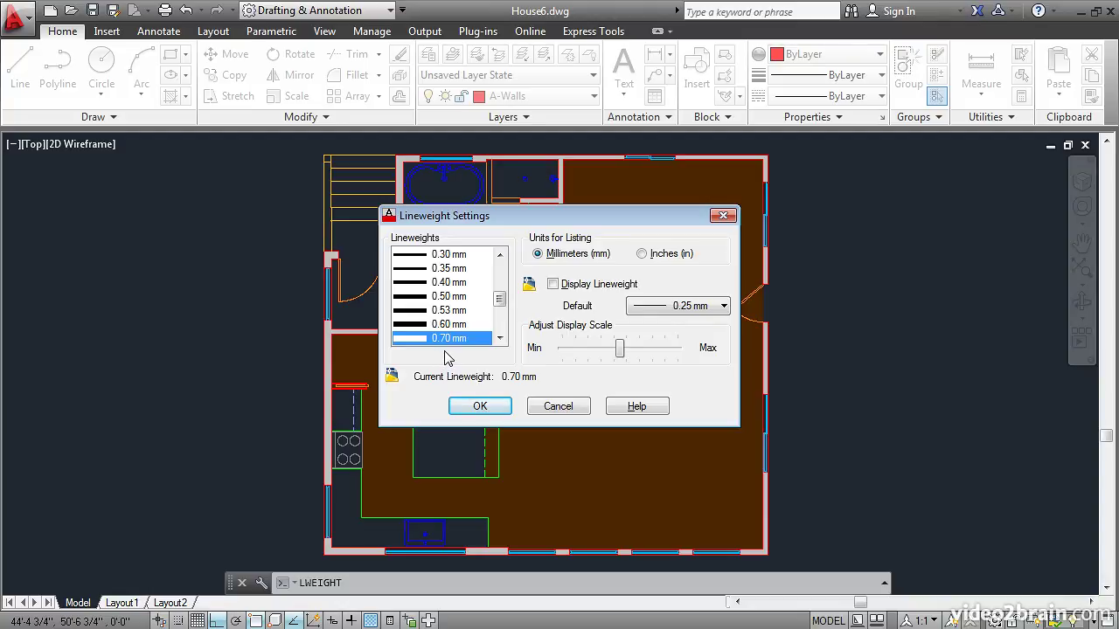
click(472, 407)
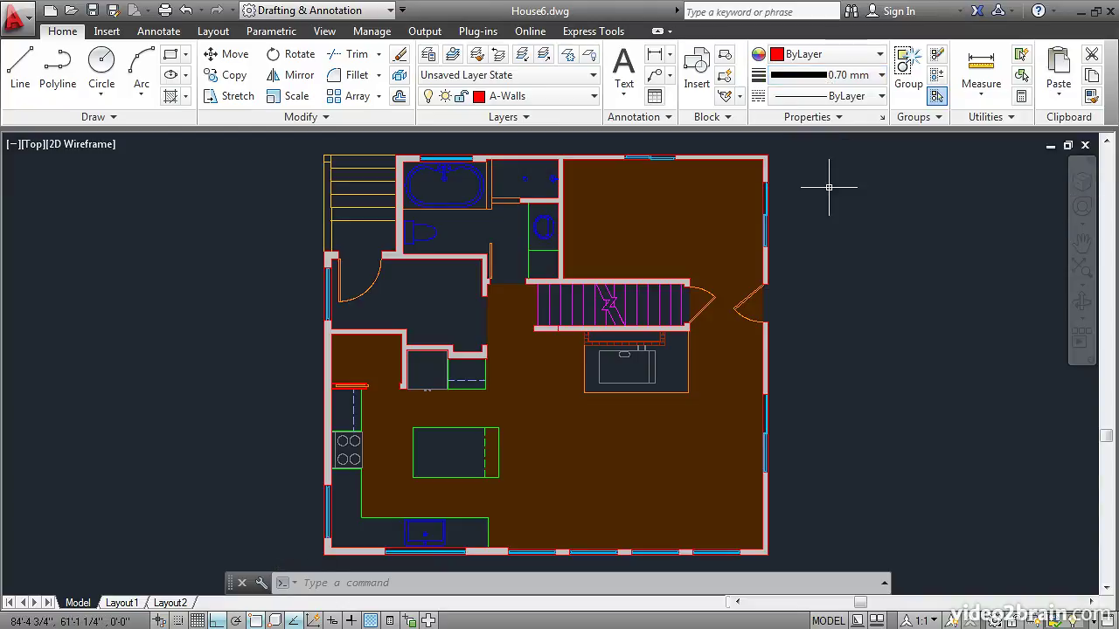
- Draw a single horizontal line in the empty area to the right of the house's upper room
click(18, 72)
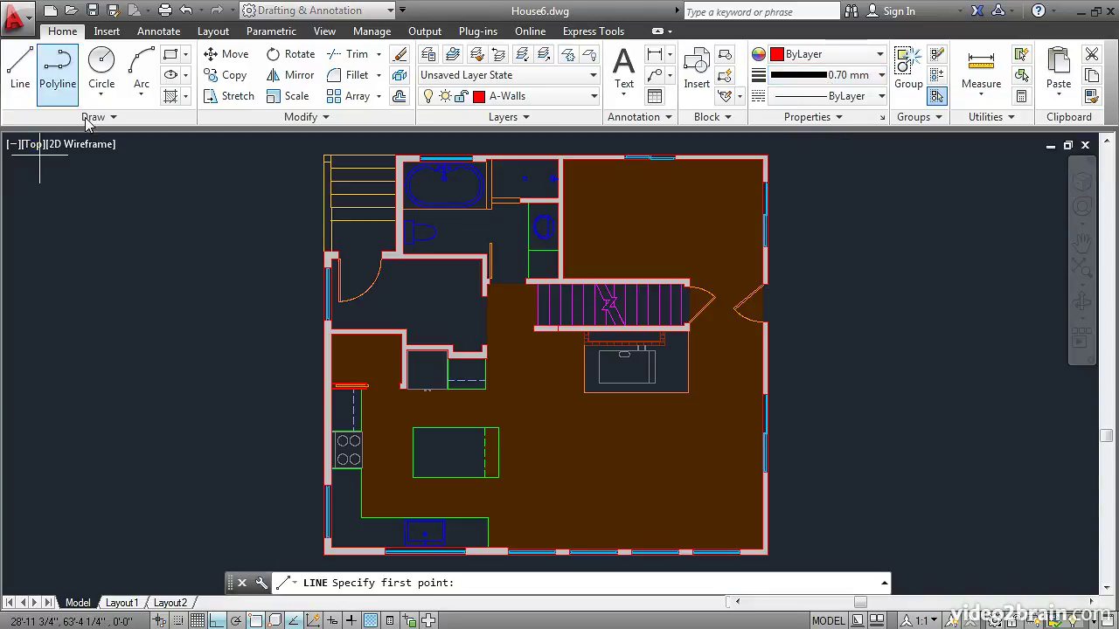
click(810, 221)
click(911, 221)
key(Return)
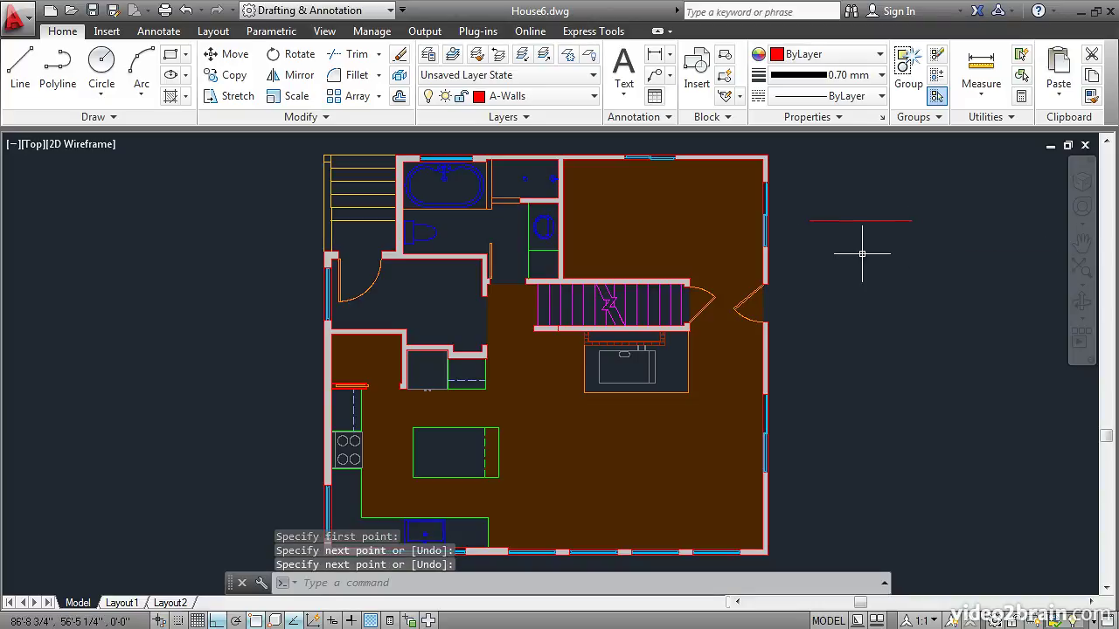
- Turn on the display of lineweights in the drawing
scroll(861, 253, up, 5)
mouse_move(770, 207)
middle_down()
mouse_move(679, 354)
mouse_move(655, 350)
middle_up()
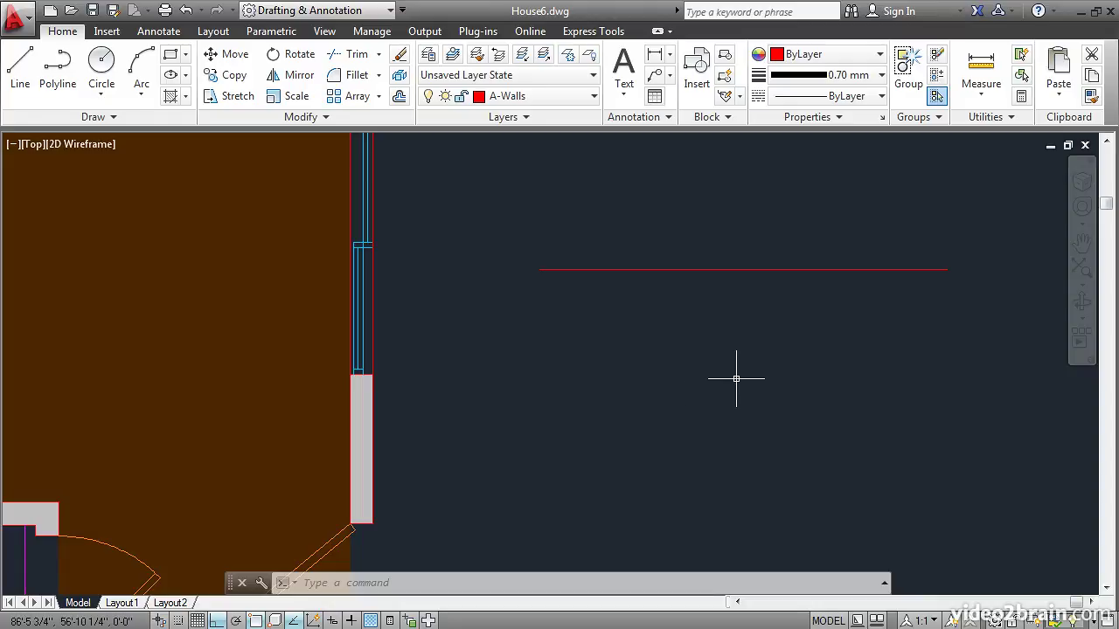
click(350, 621)
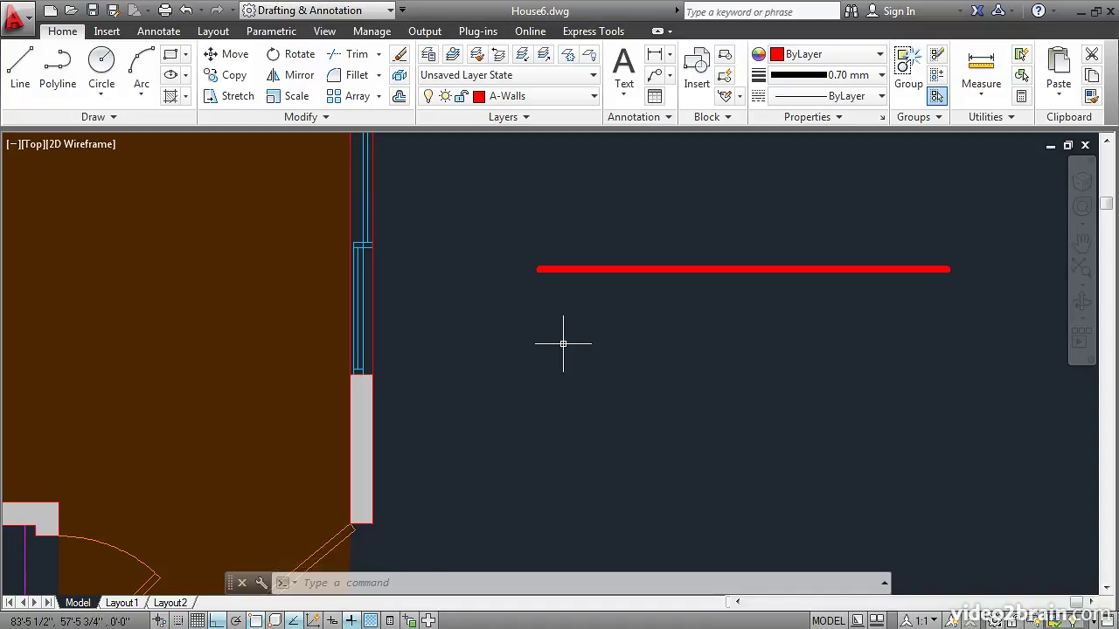
- Compare the displayed thickness of the new red line at several zoom levels
scroll(563, 344, down, 5)
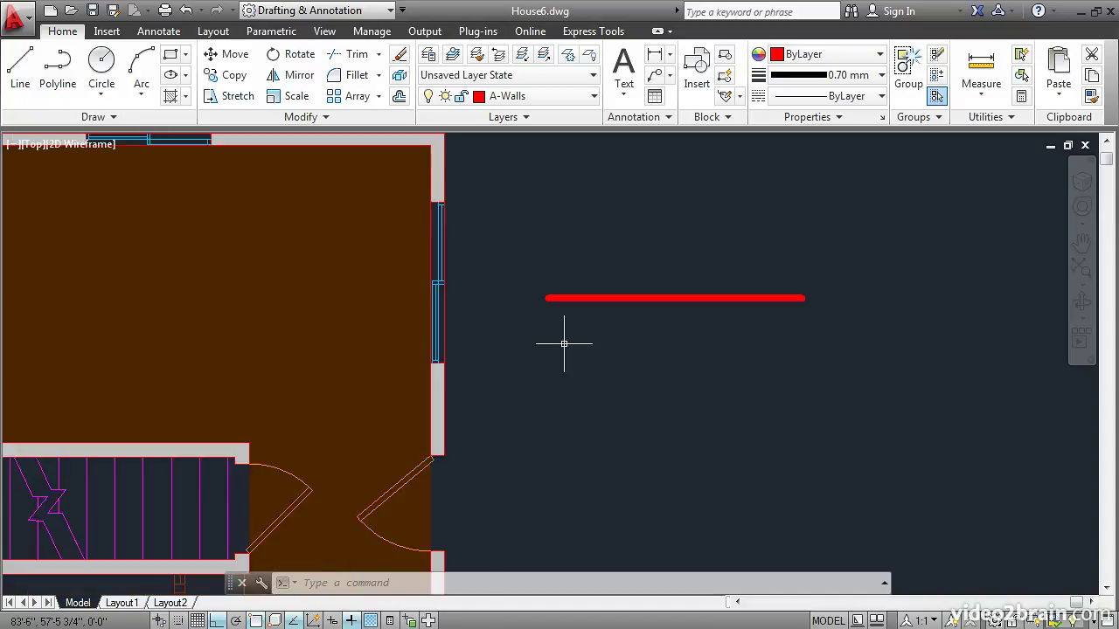
scroll(594, 385, down, 4)
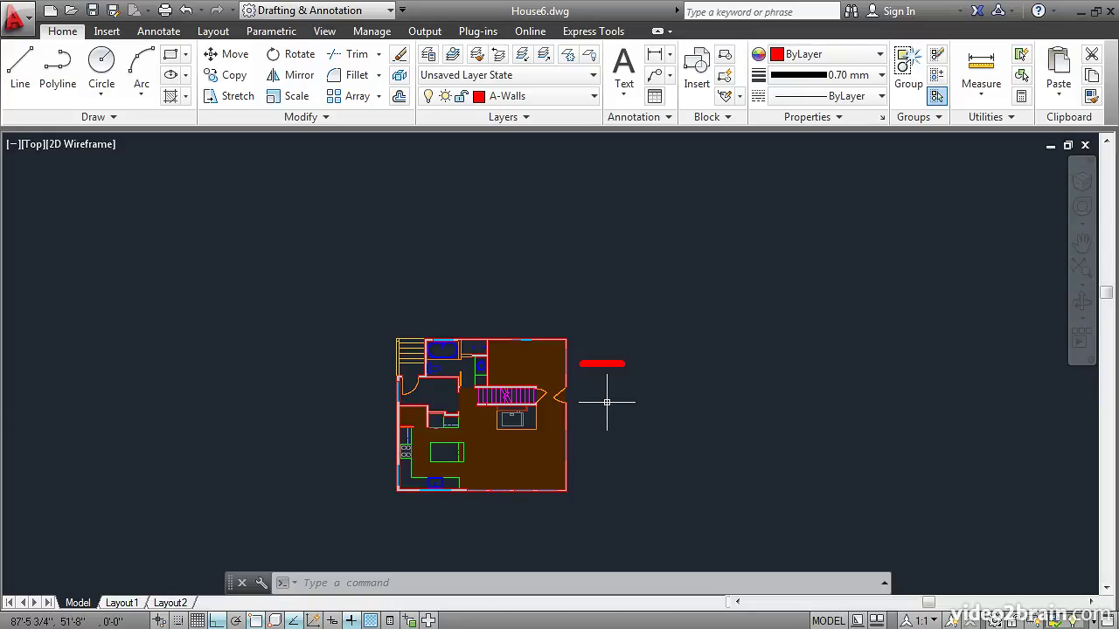
scroll(606, 402, up, 6)
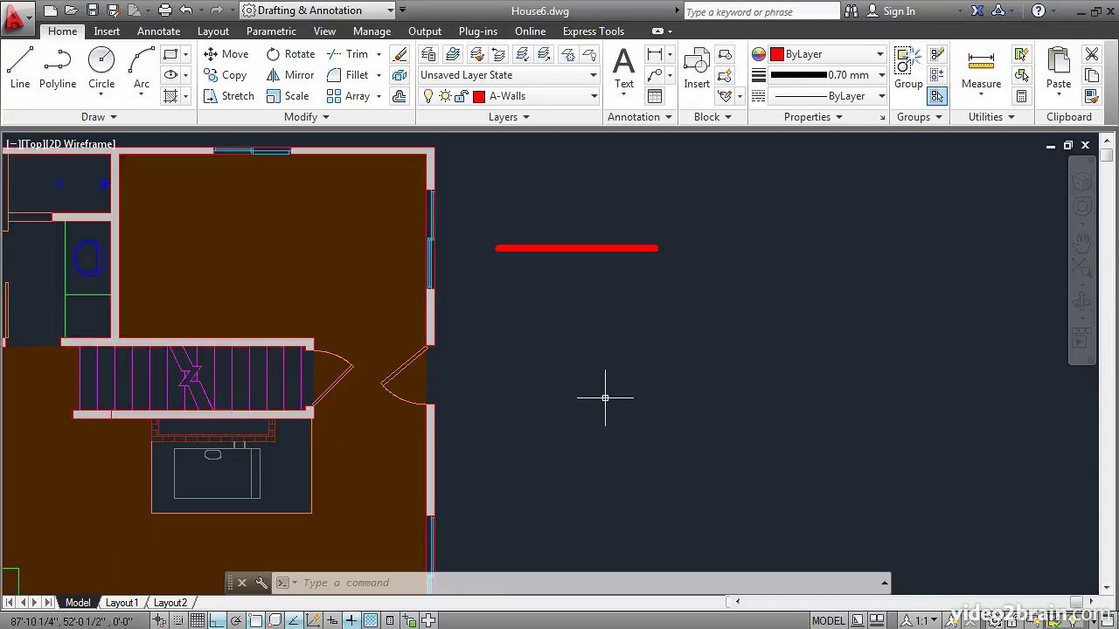
middle_drag(482, 250, 524, 379)
scroll(538, 392, up, 2)
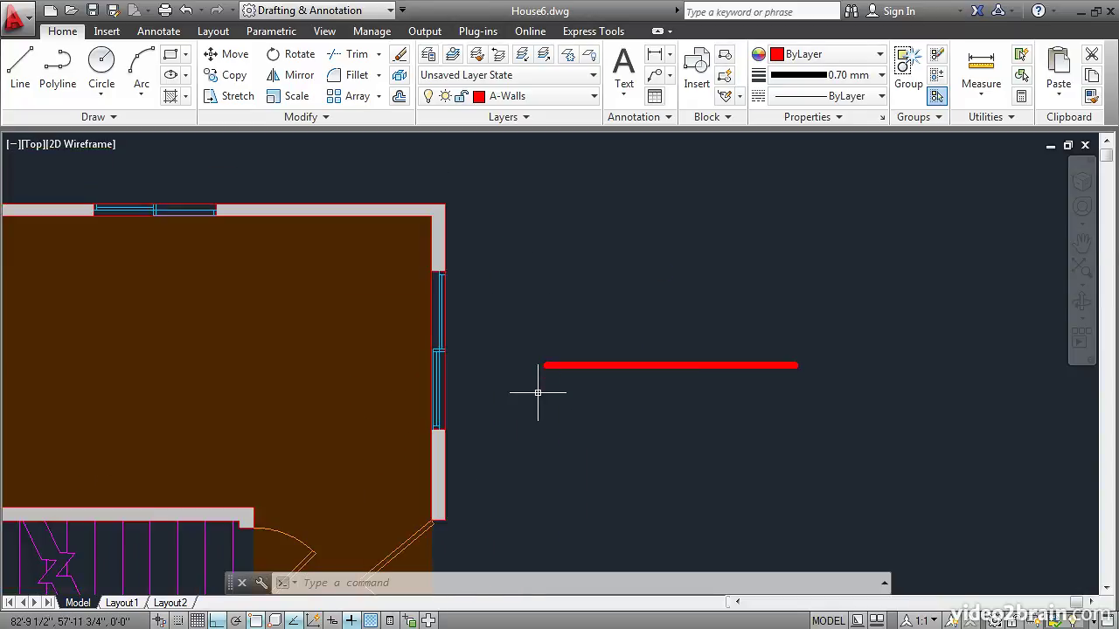
scroll(538, 392, up, 2)
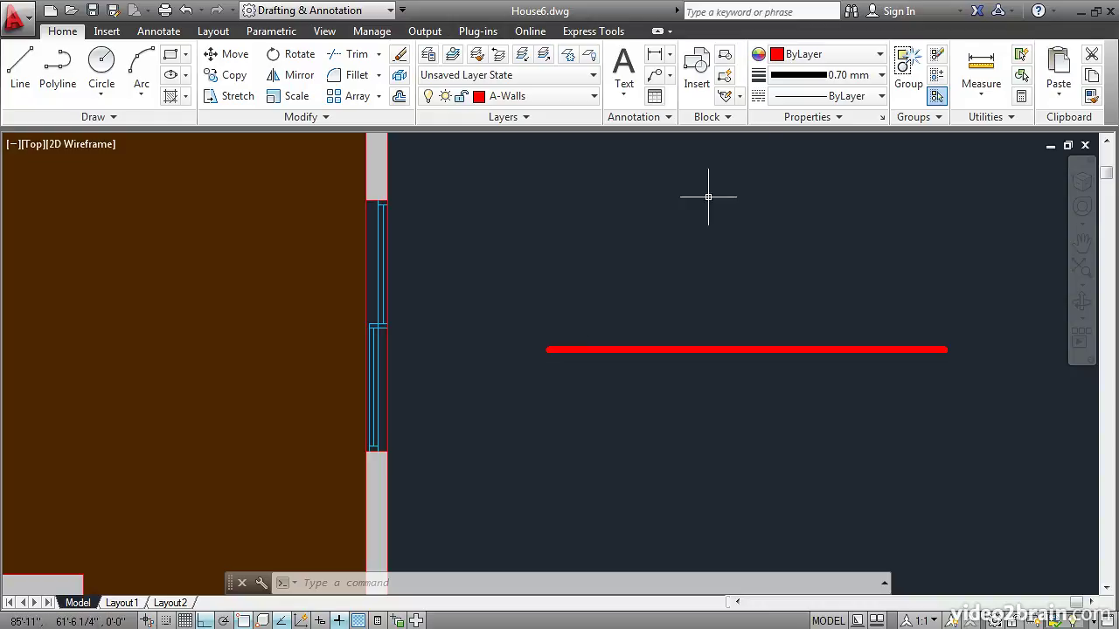
- Set the current lineweight property for new objects to ByLayer
click(852, 77)
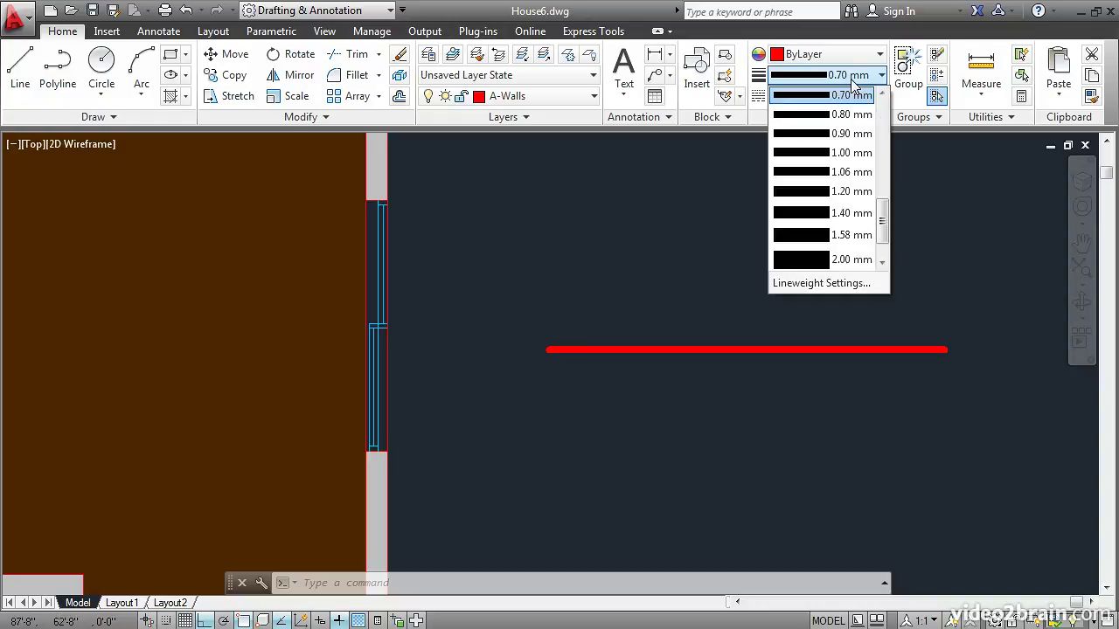
drag(883, 216, 883, 123)
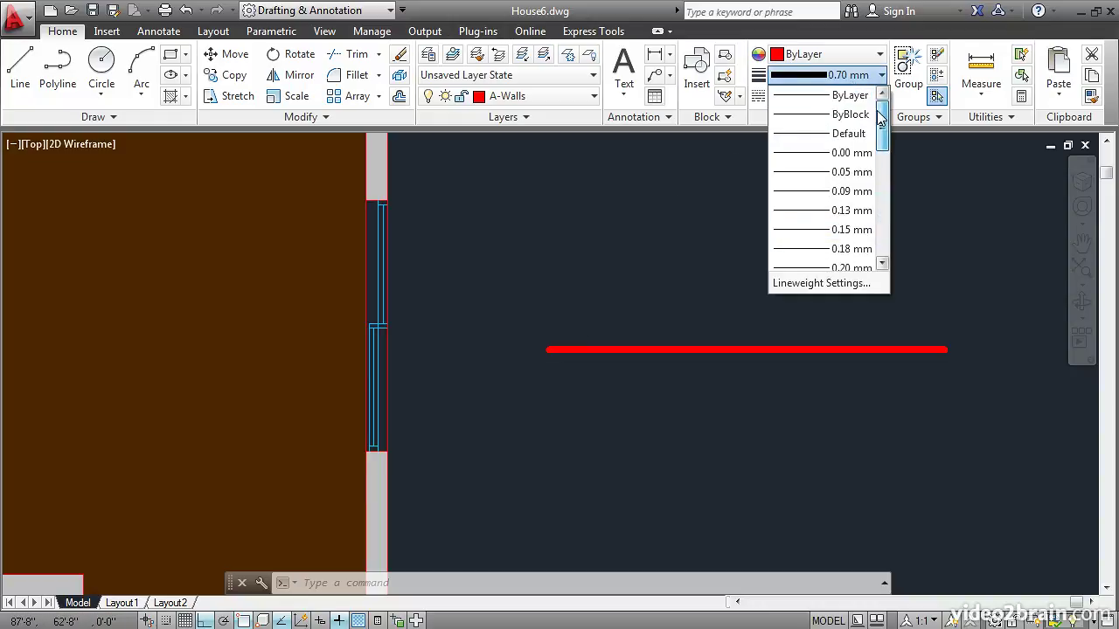
click(800, 99)
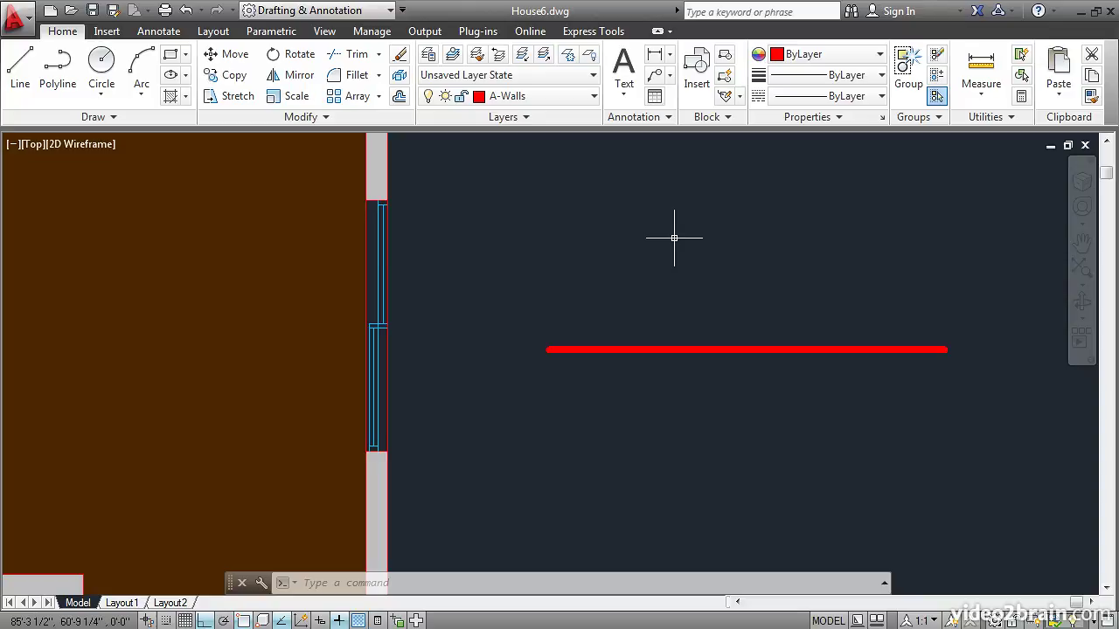
- Assign a 0.70 mm lineweight to the A-Walls layer in the layer properties
click(428, 55)
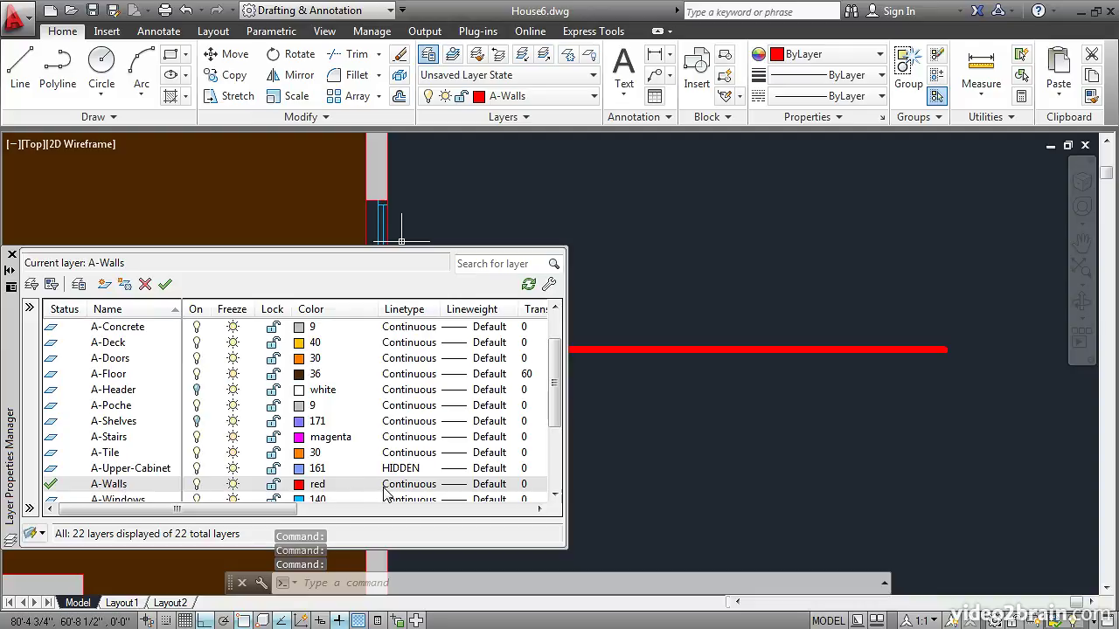
click(454, 486)
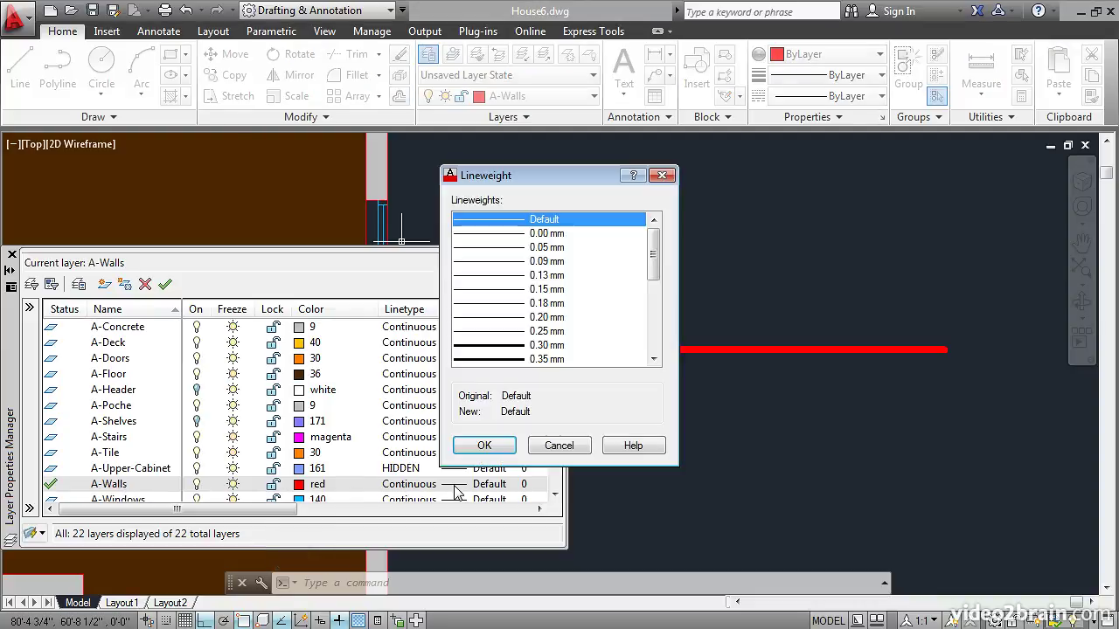
drag(656, 250, 650, 295)
click(491, 317)
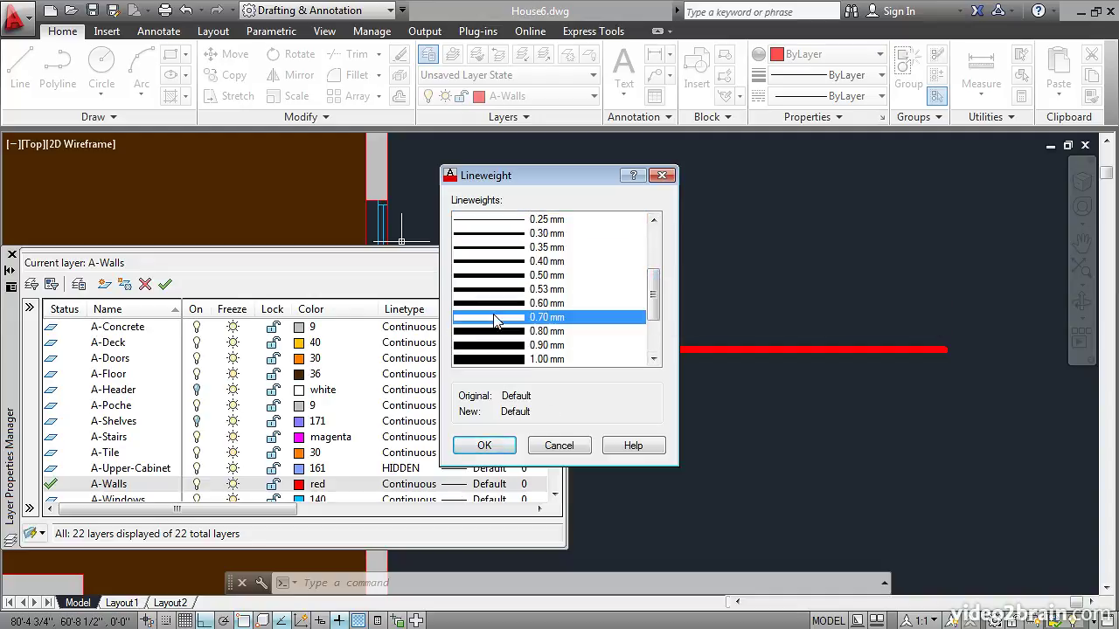
click(471, 447)
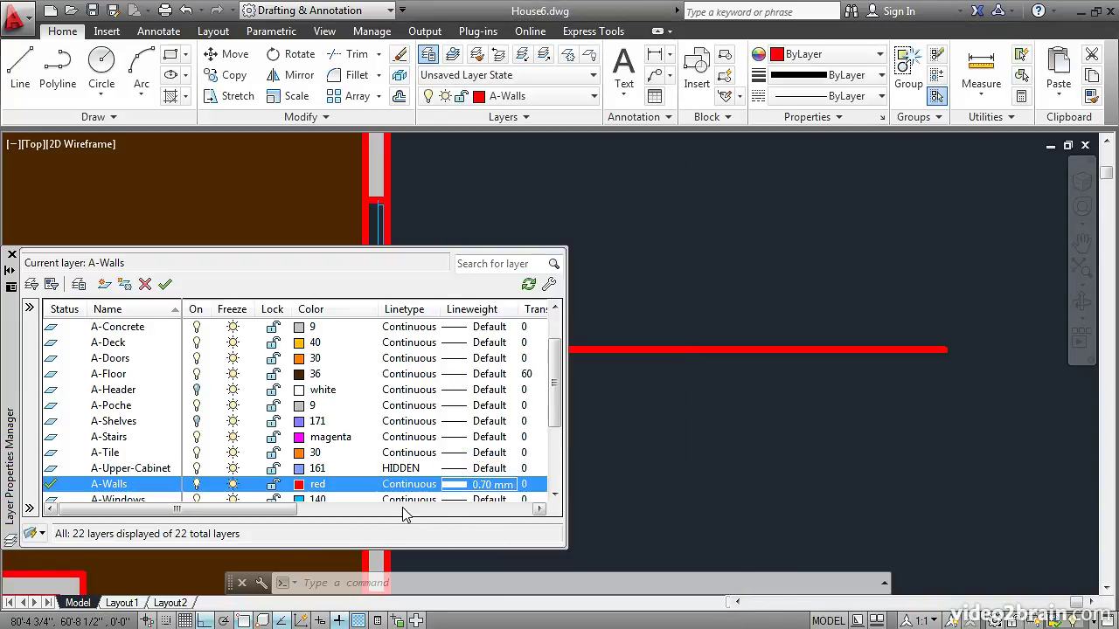
click(11, 254)
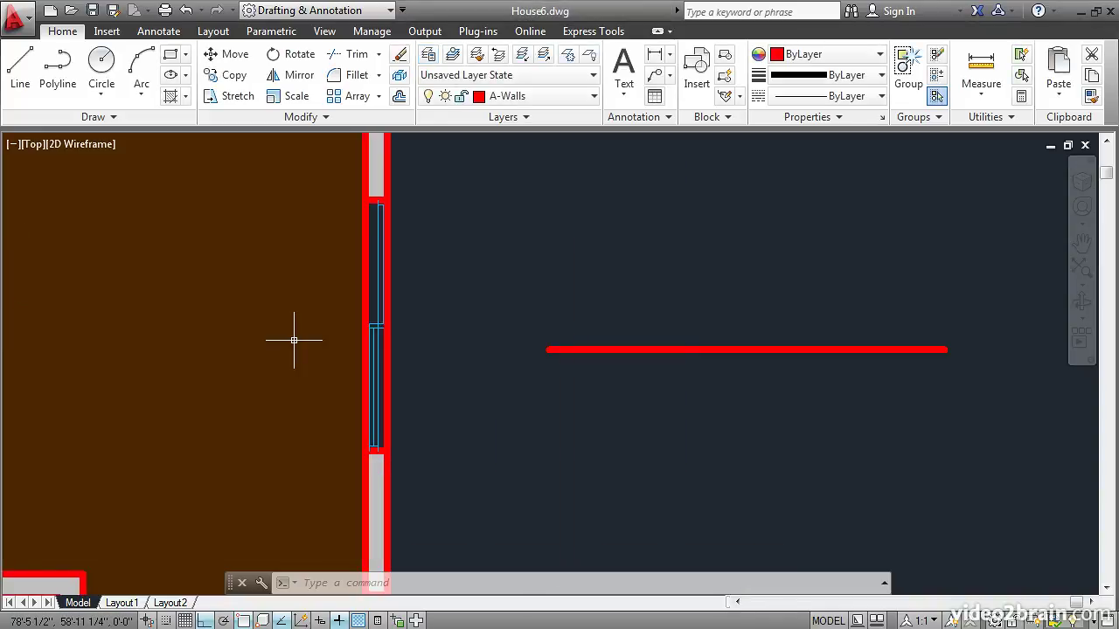
- Reduce the lineweight display scale to near its minimum in the Lineweight Settings
scroll(315, 349, down, 2)
mouse_move(315, 349)
middle_down()
mouse_move(461, 358)
mouse_move(589, 328)
middle_up()
scroll(589, 329, down, 3)
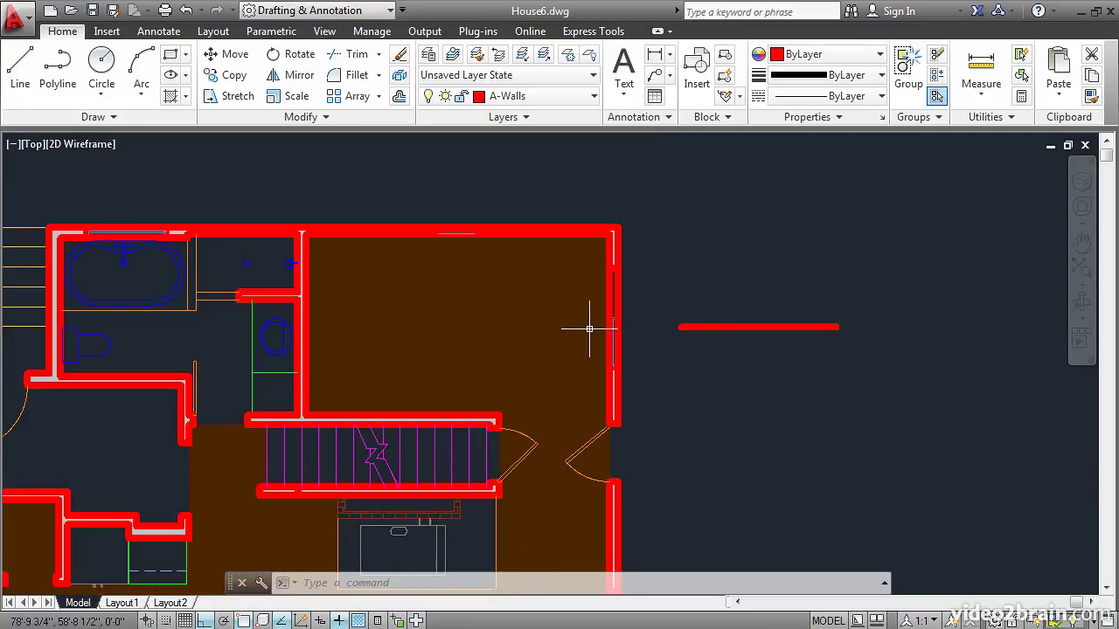
scroll(450, 393, up, 2)
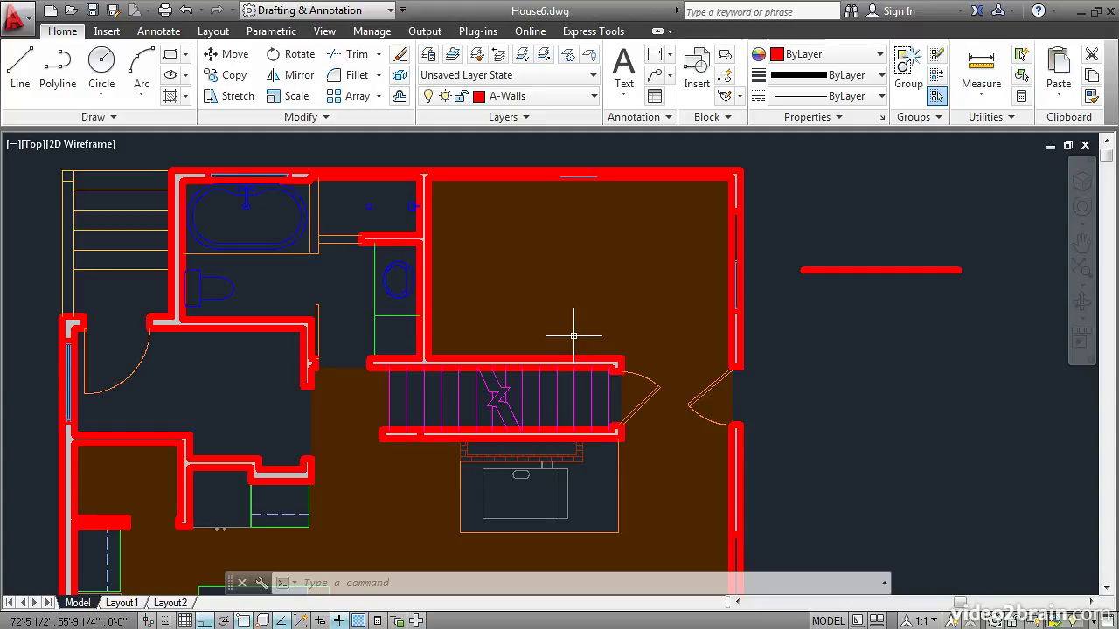
text(lw)
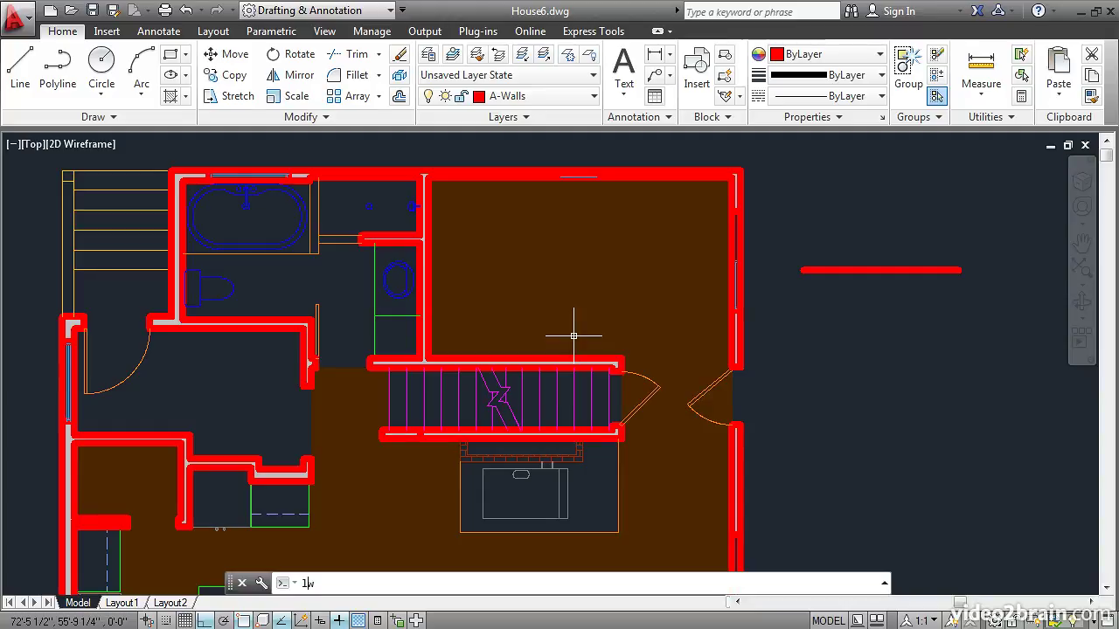
key(Return)
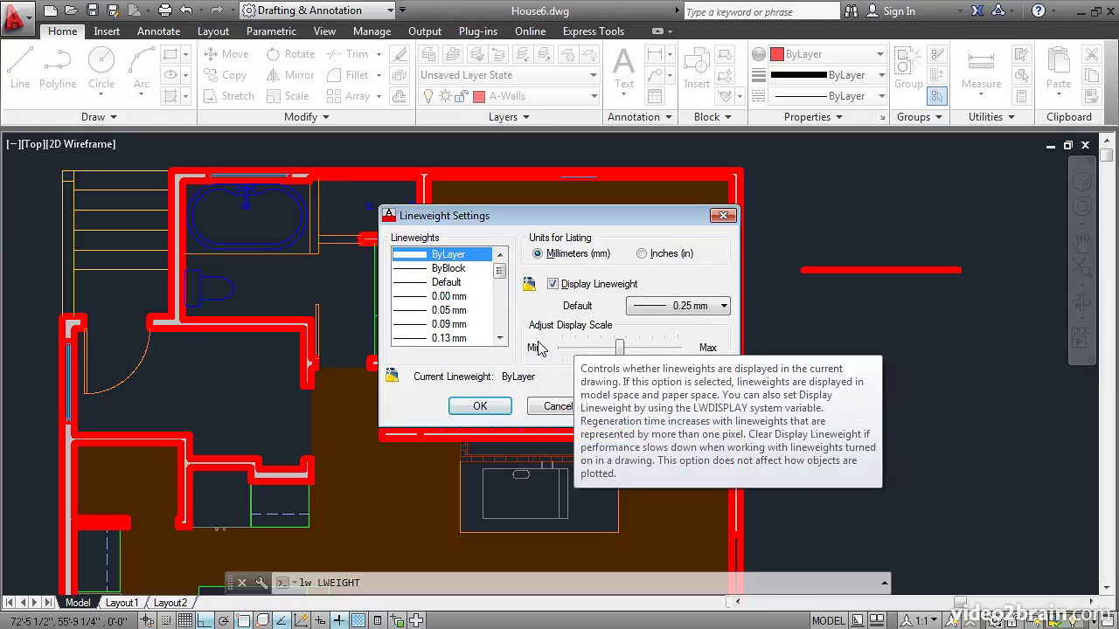
drag(617, 349, 580, 352)
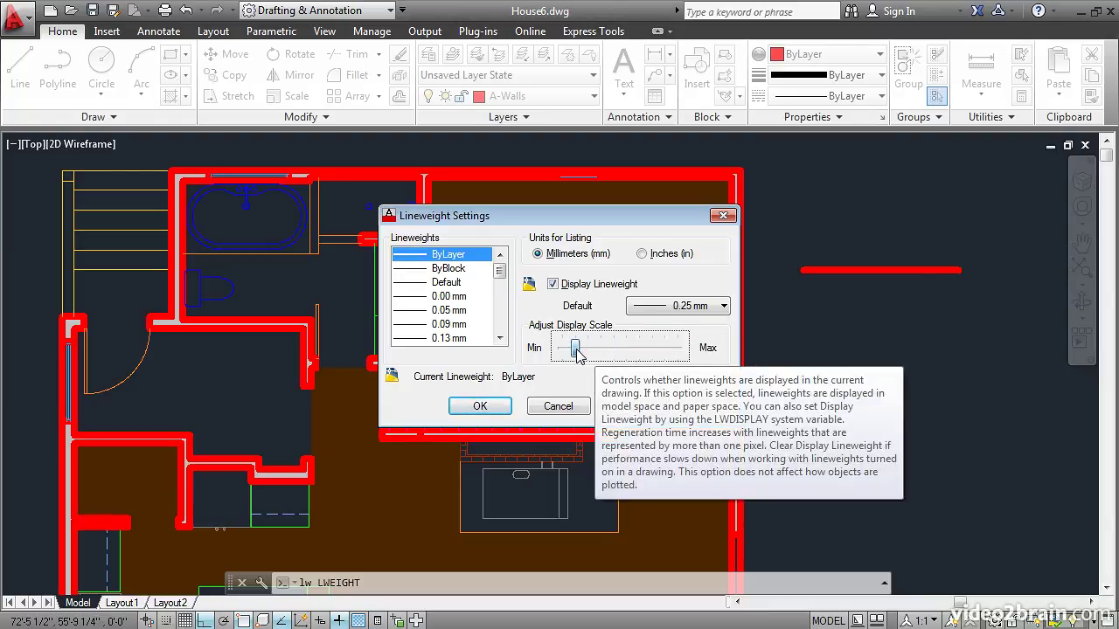
click(481, 409)
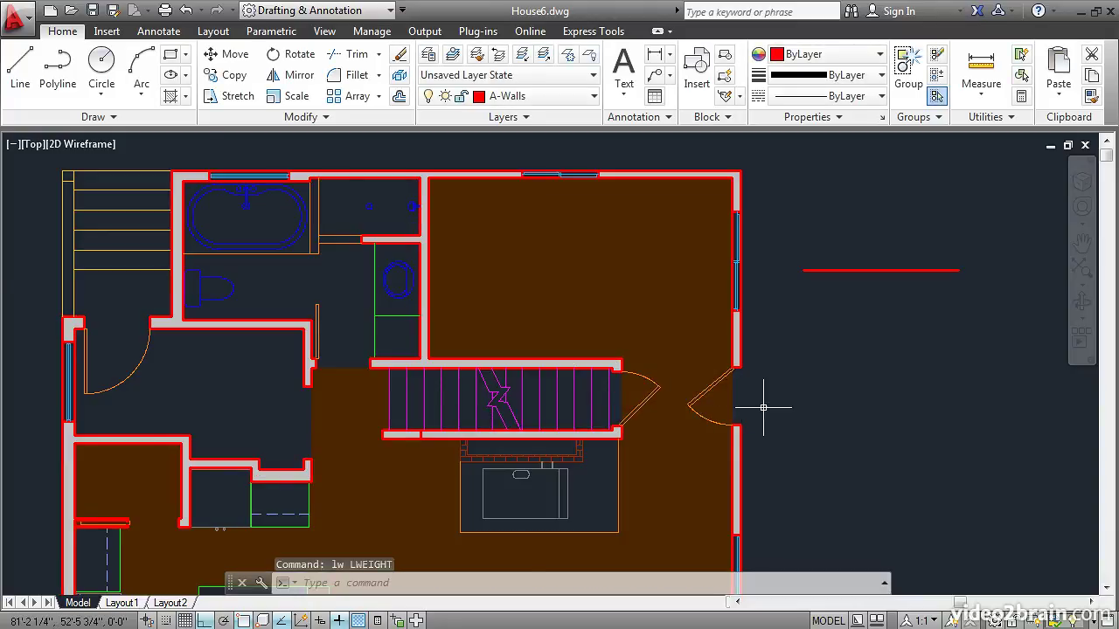
- Turn off the display of lineweights in the drawing
scroll(758, 407, up, 2)
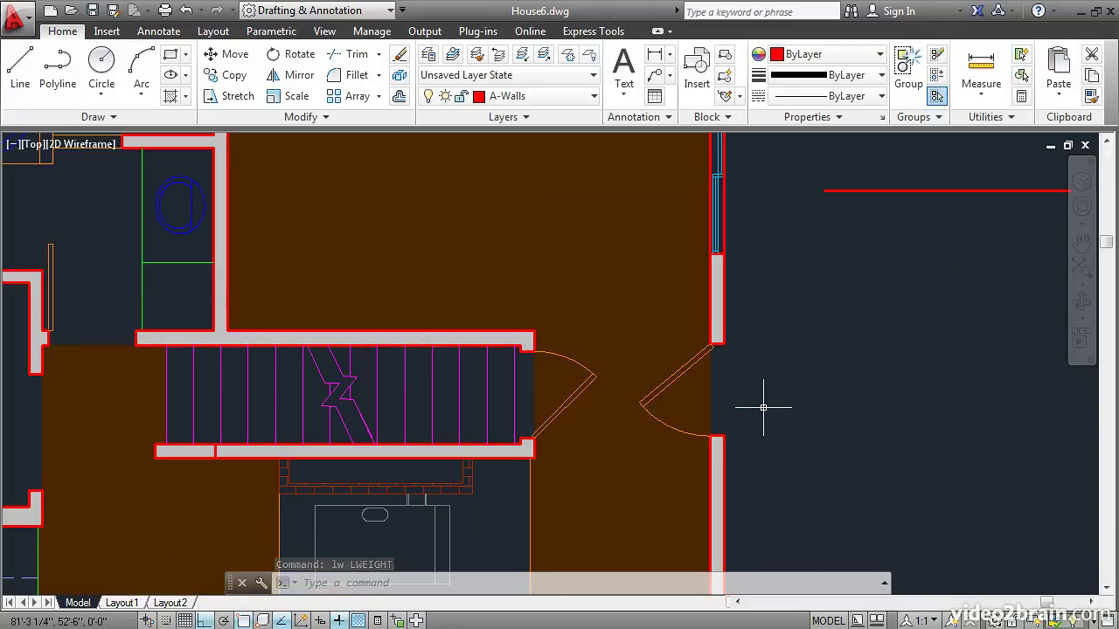
scroll(763, 407, up, 2)
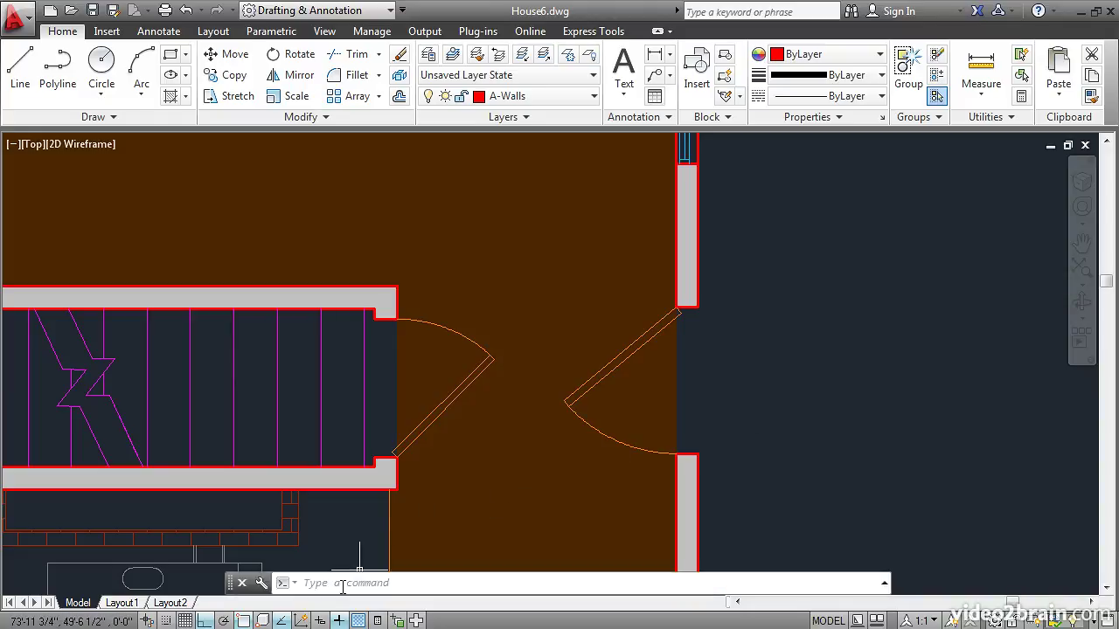
click(339, 621)
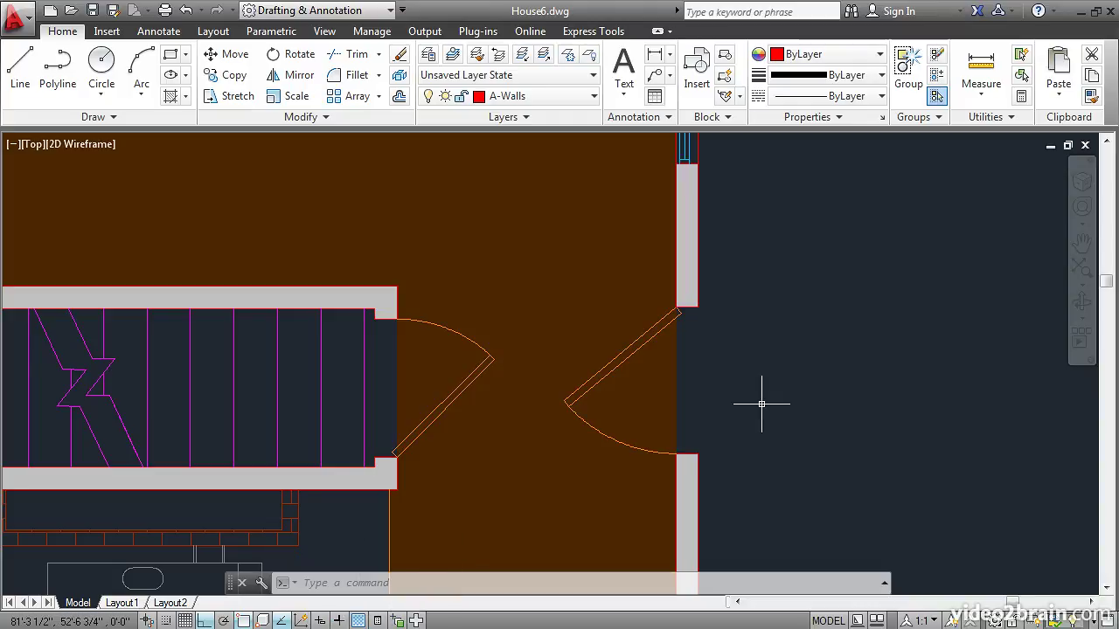
- Set the default lineweight to 0.35 mm in the Lineweight Settings and review the lineweights assigned in the layer properties
text(lw)
key(Return)
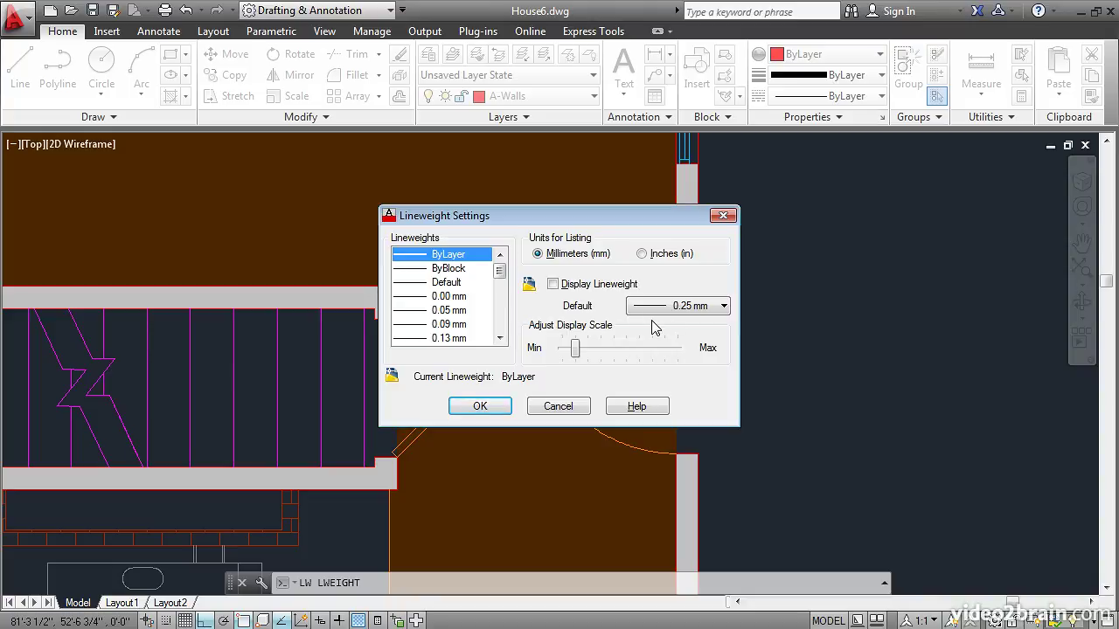
click(712, 315)
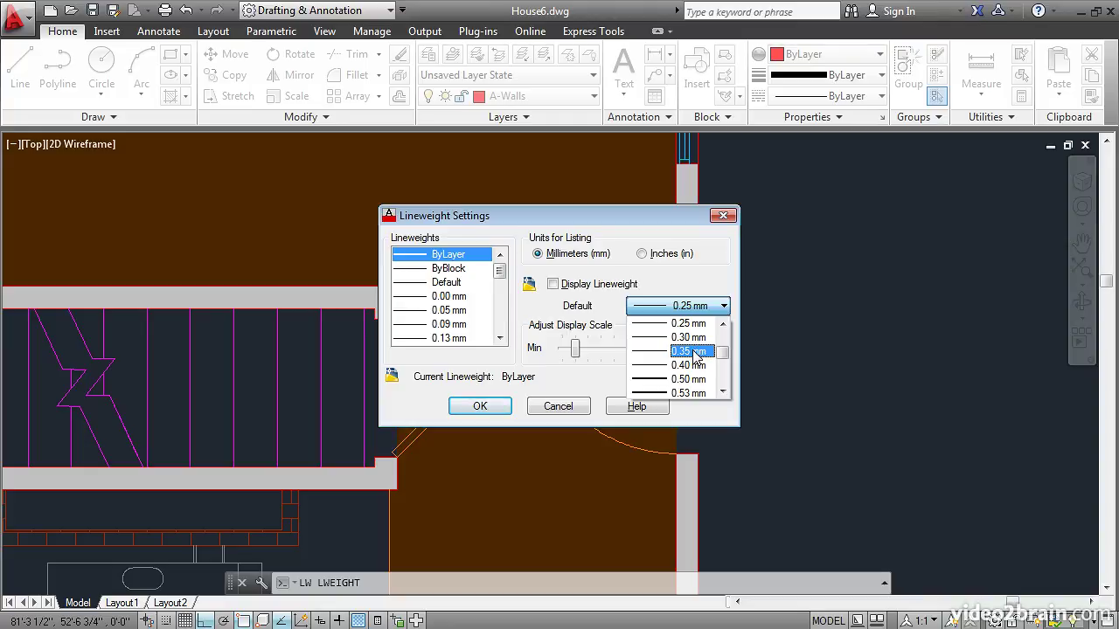
click(693, 352)
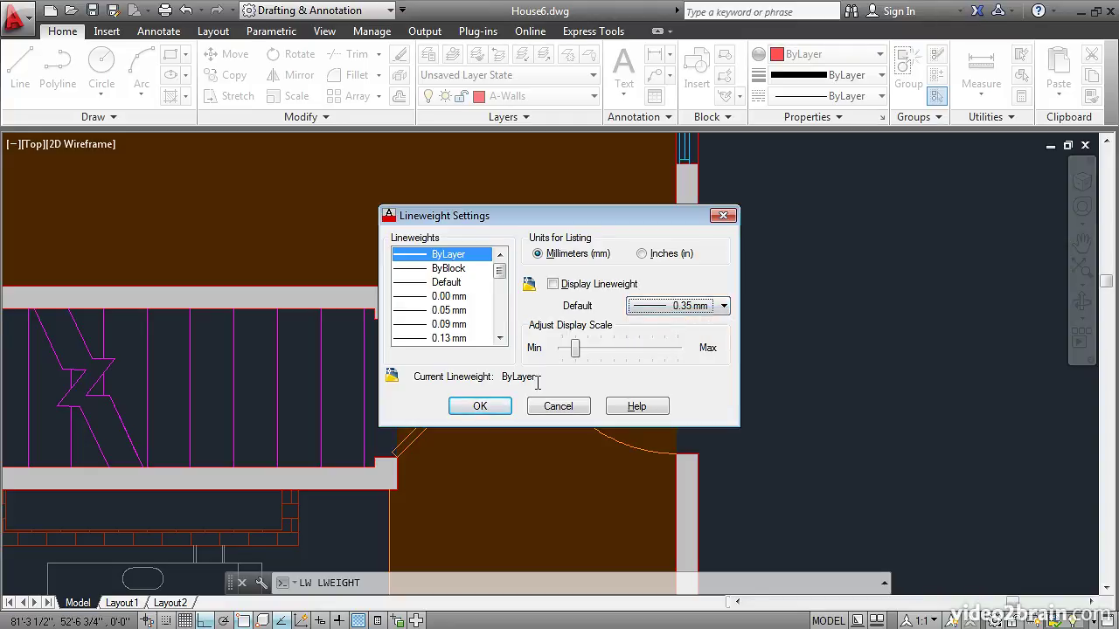
click(480, 407)
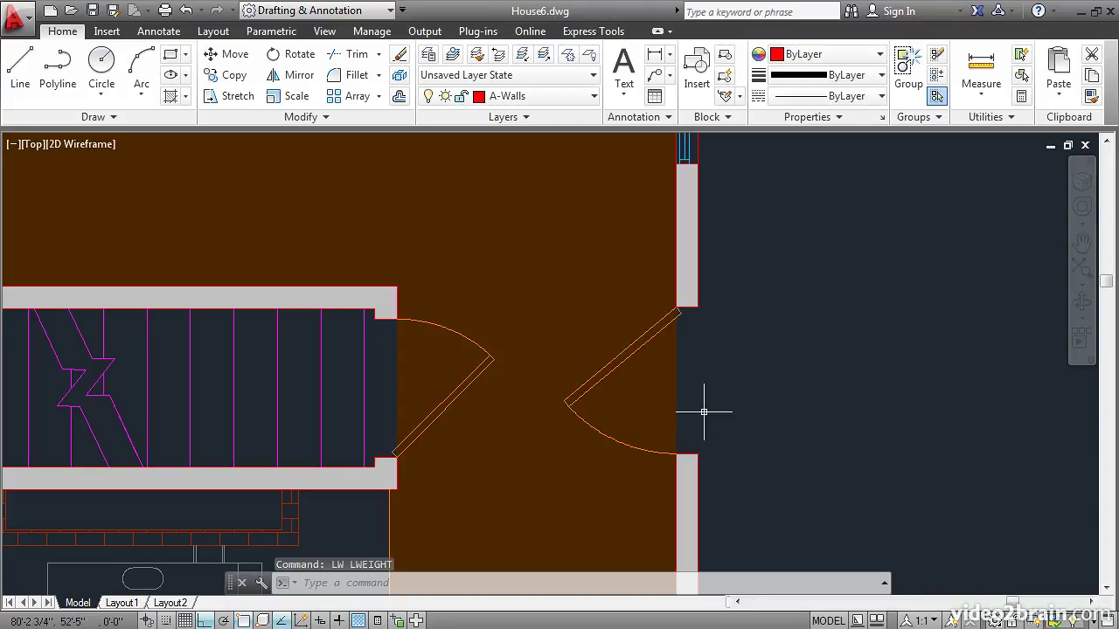
click(427, 55)
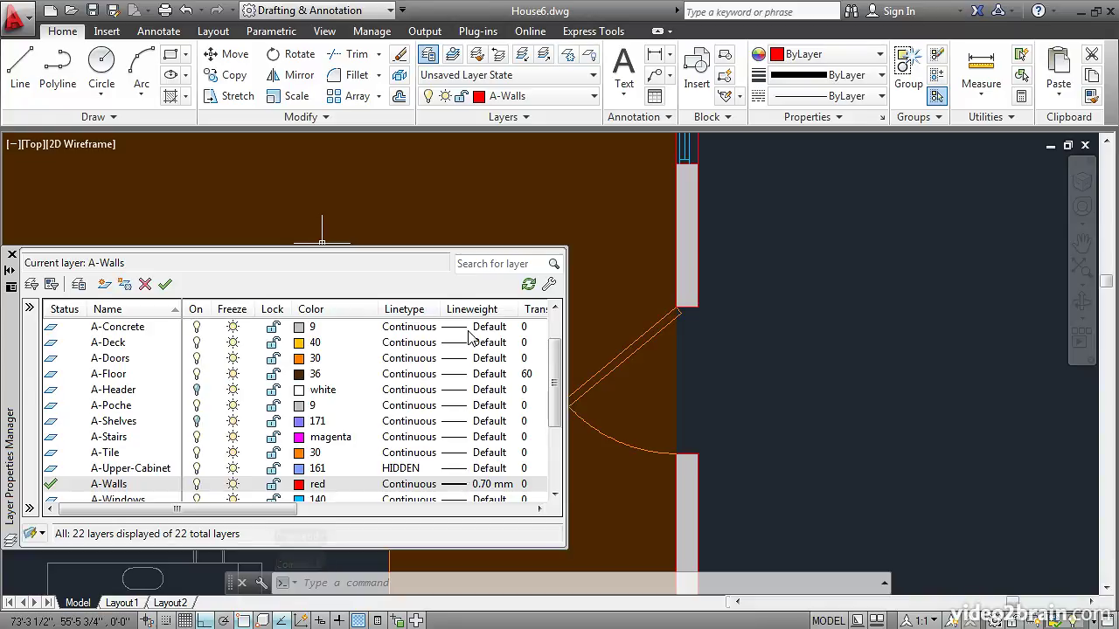
click(12, 255)
- Check which layers the hearth's border line and the brick outline below the stairs are on, leaving nothing selected
middle_drag(170, 510, 469, 317)
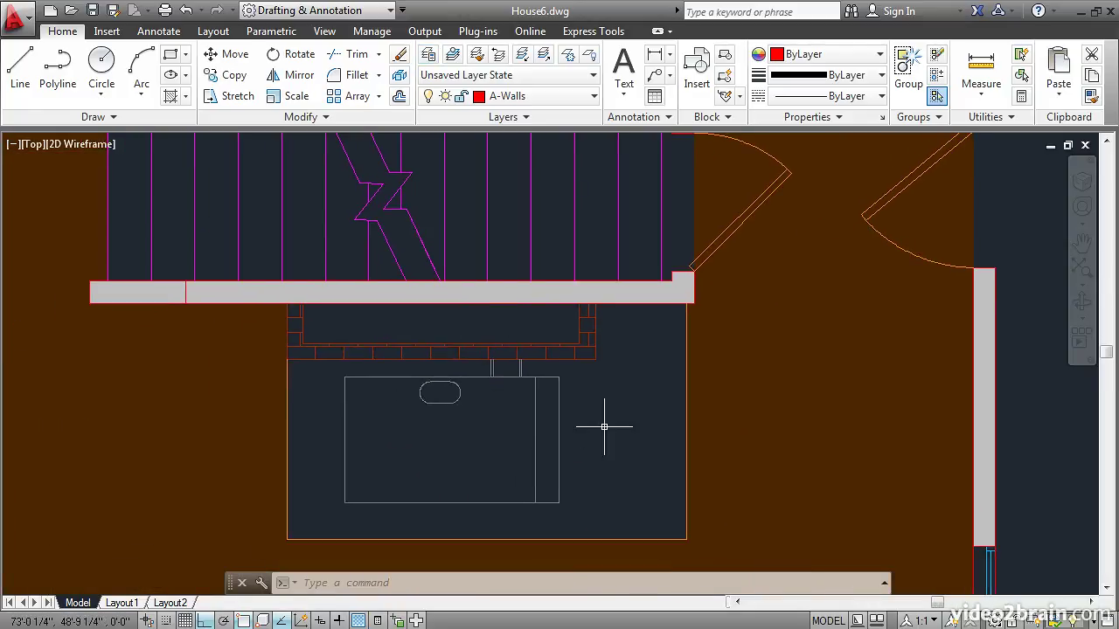
scroll(603, 427, down, 2)
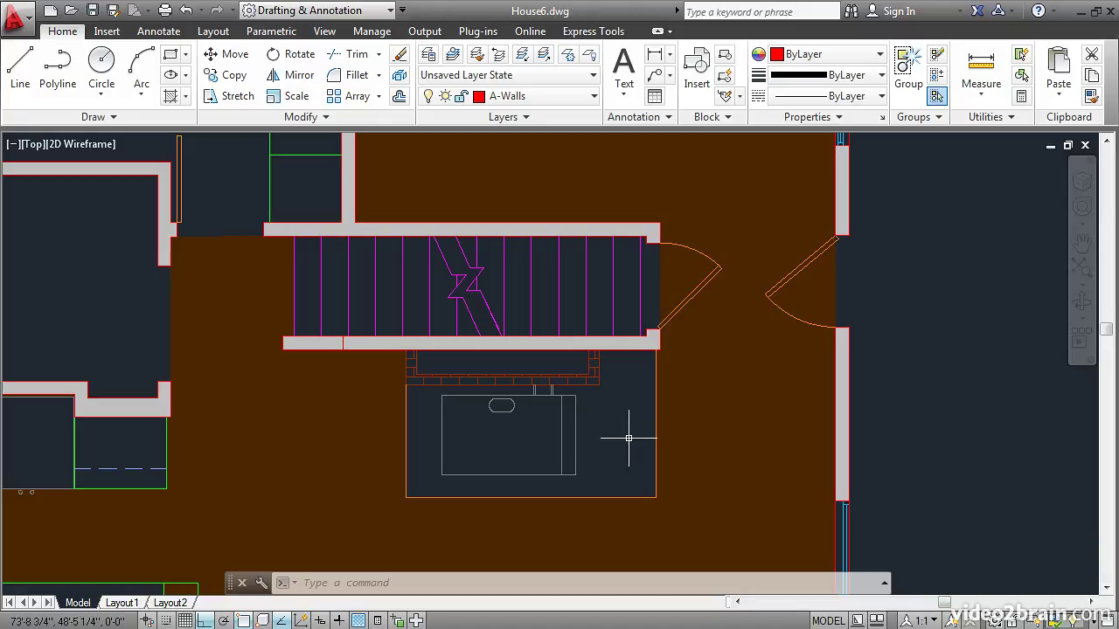
click(656, 440)
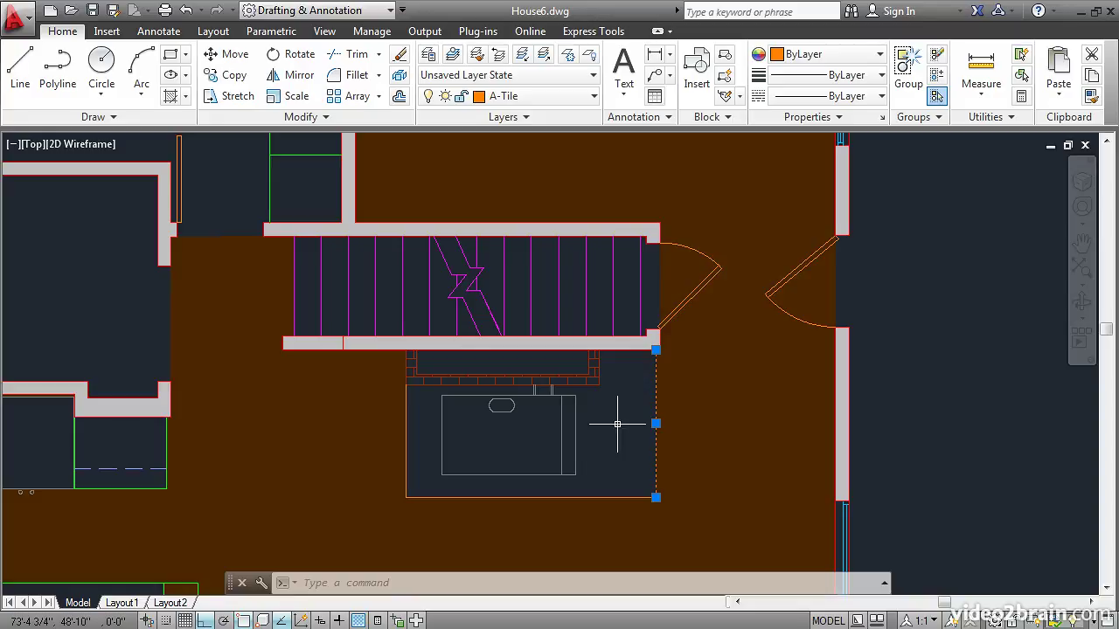
key(Delete)
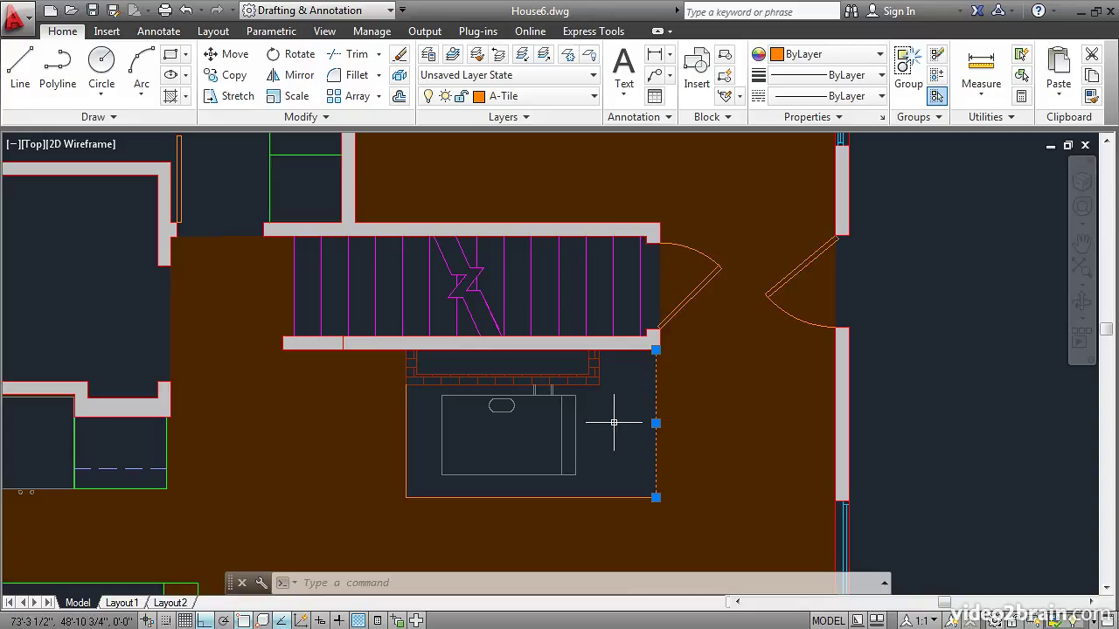
click(601, 416)
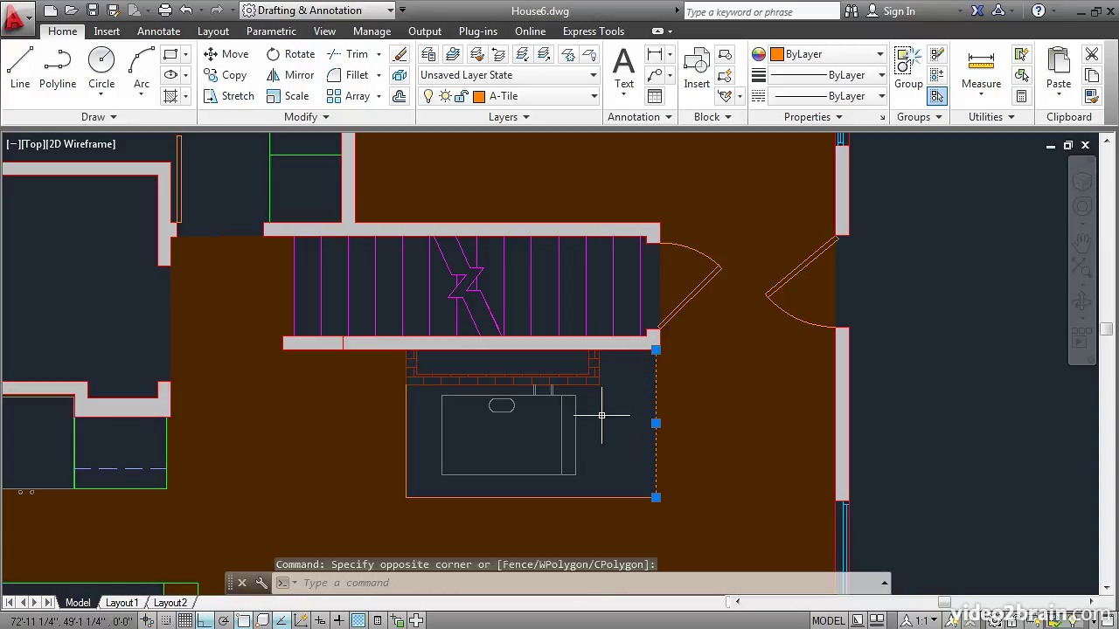
key(Escape)
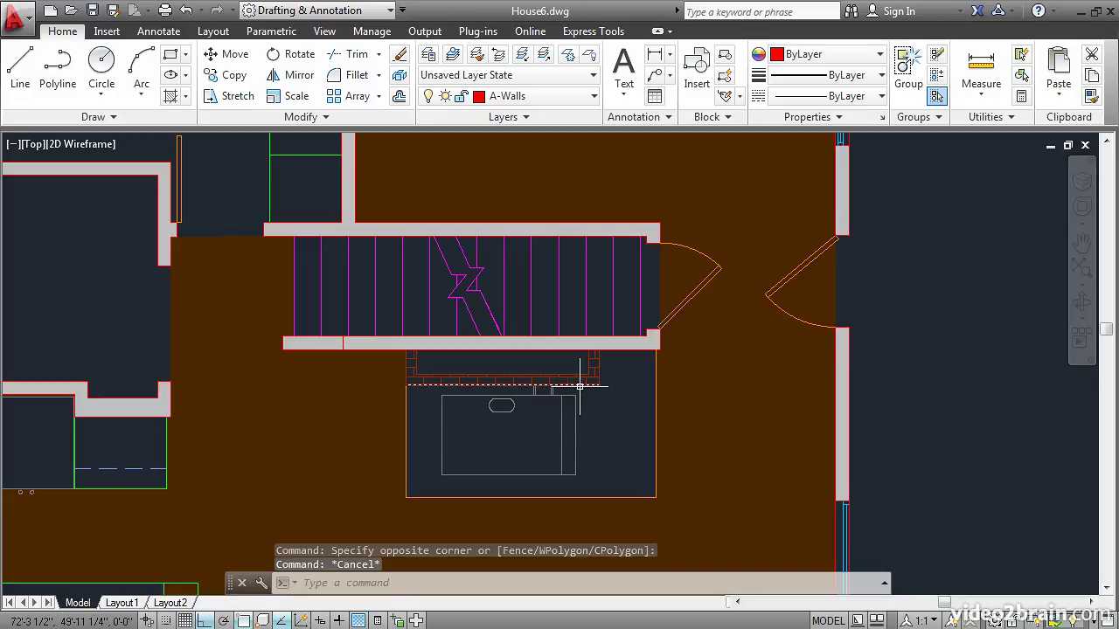
click(579, 385)
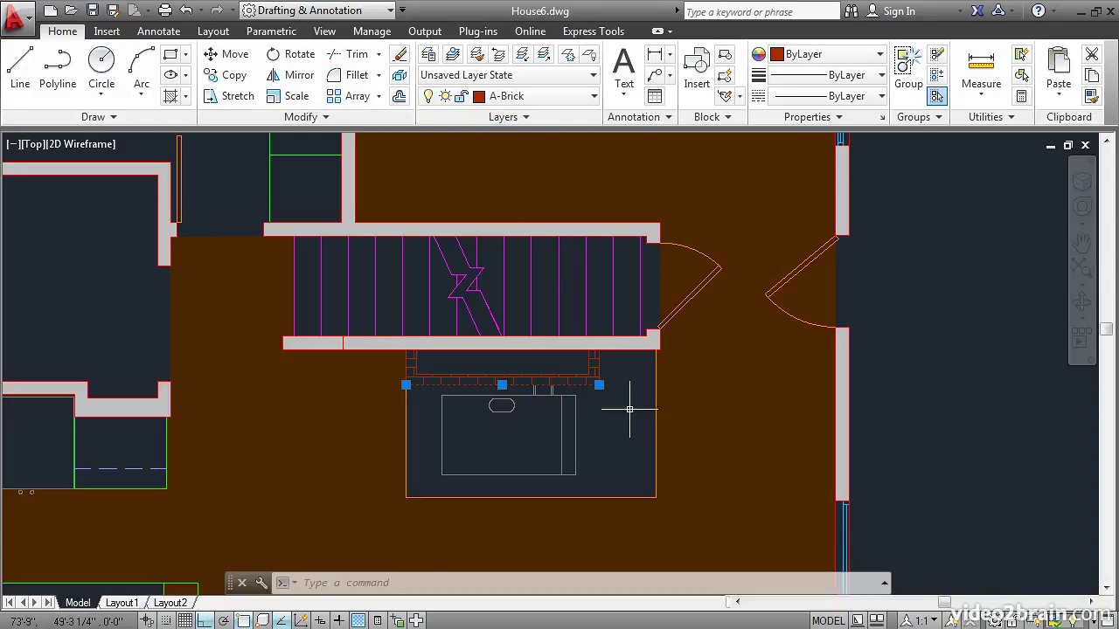
key(Escape)
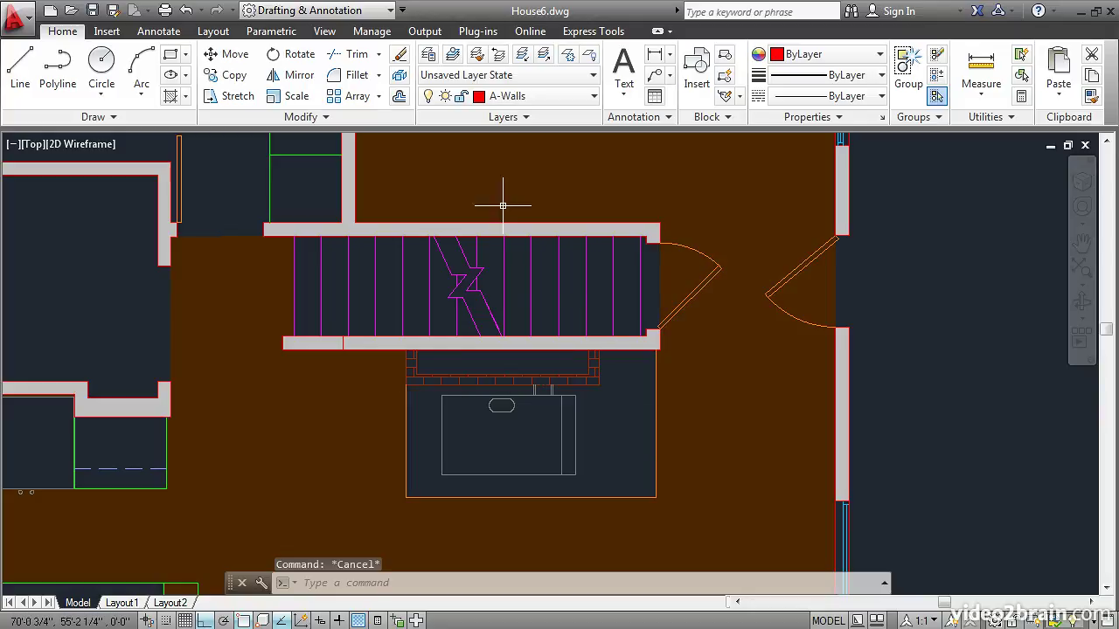
- Assign a 0.70 mm lineweight to the A-Brick layer in the layer properties
click(427, 54)
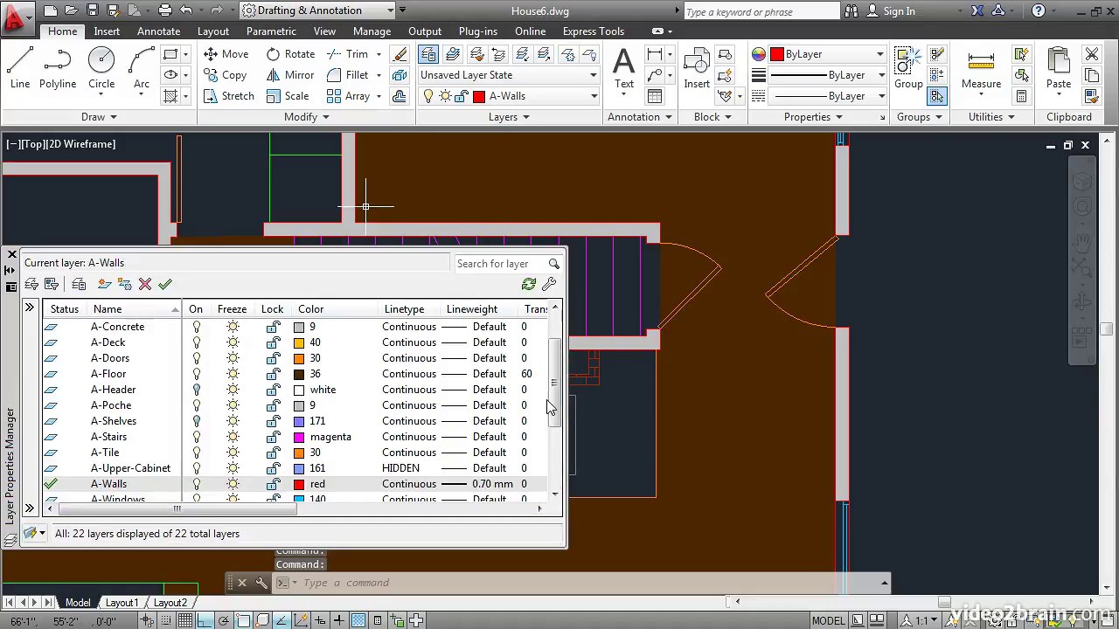
drag(552, 408, 556, 389)
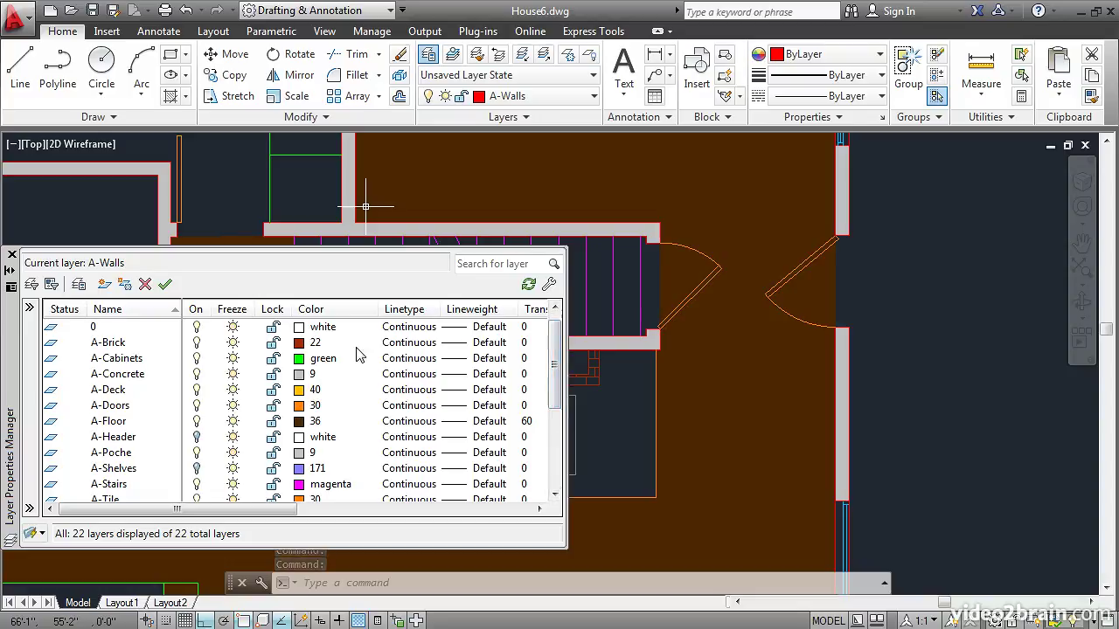
click(461, 343)
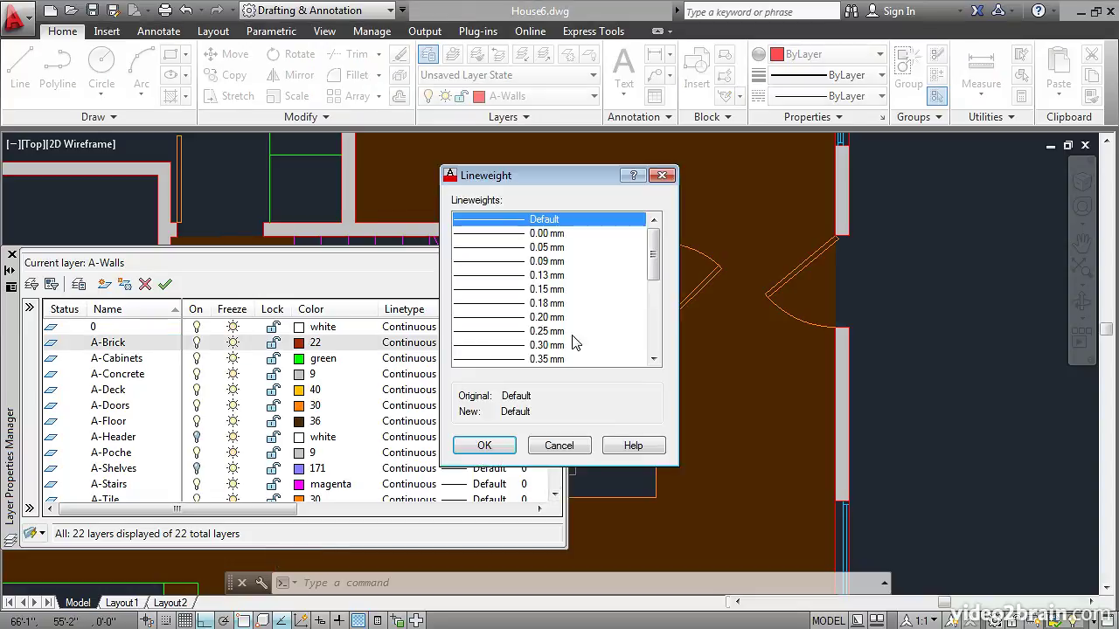
drag(654, 256, 654, 292)
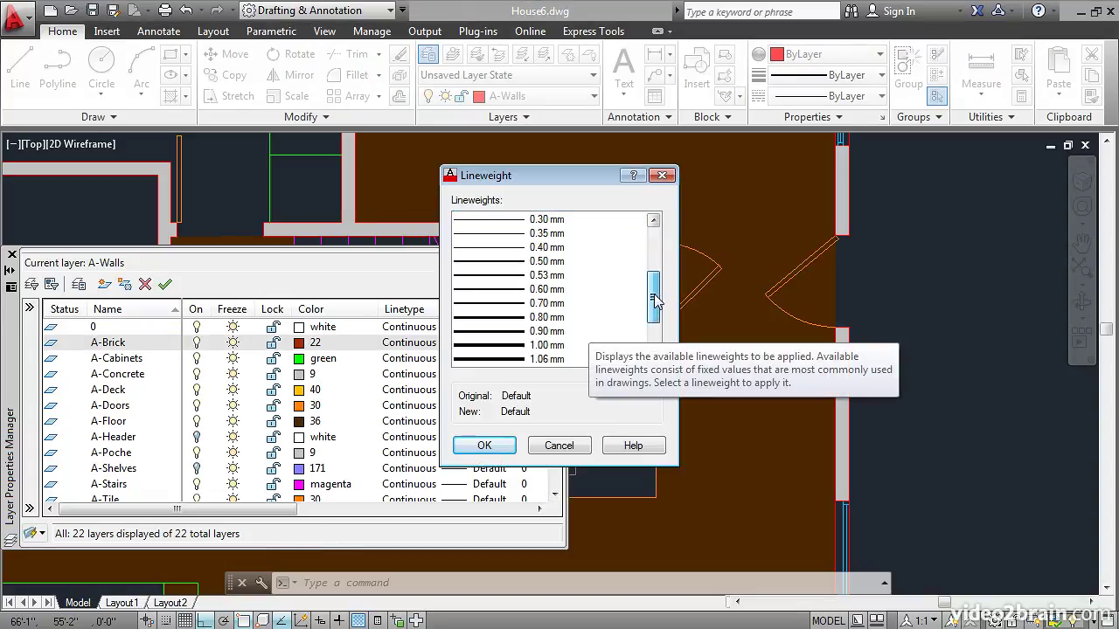
click(503, 306)
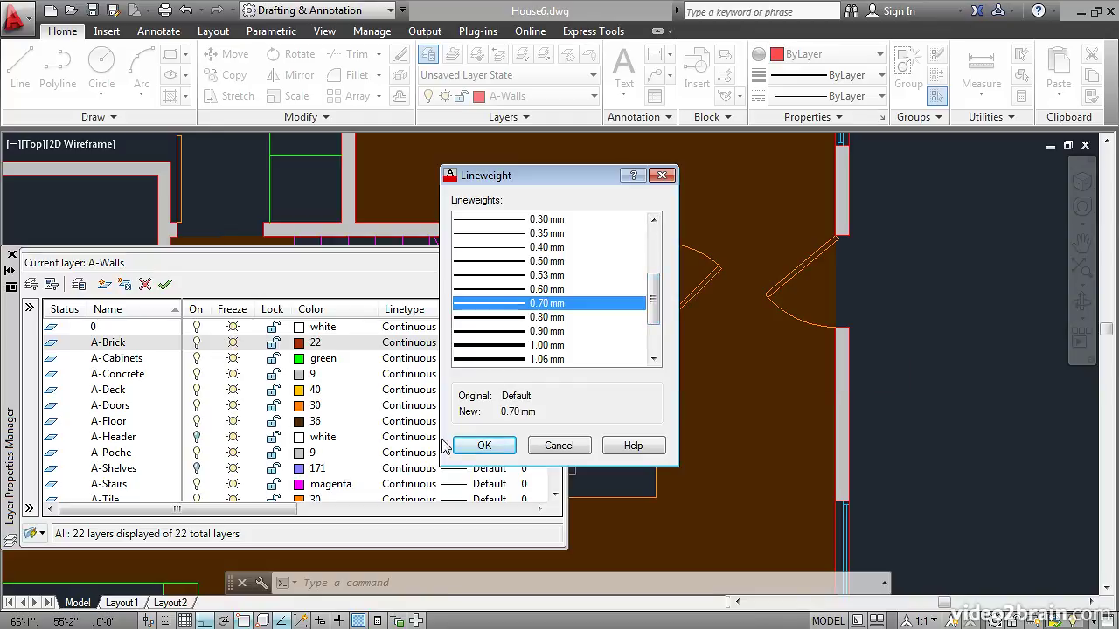
click(485, 445)
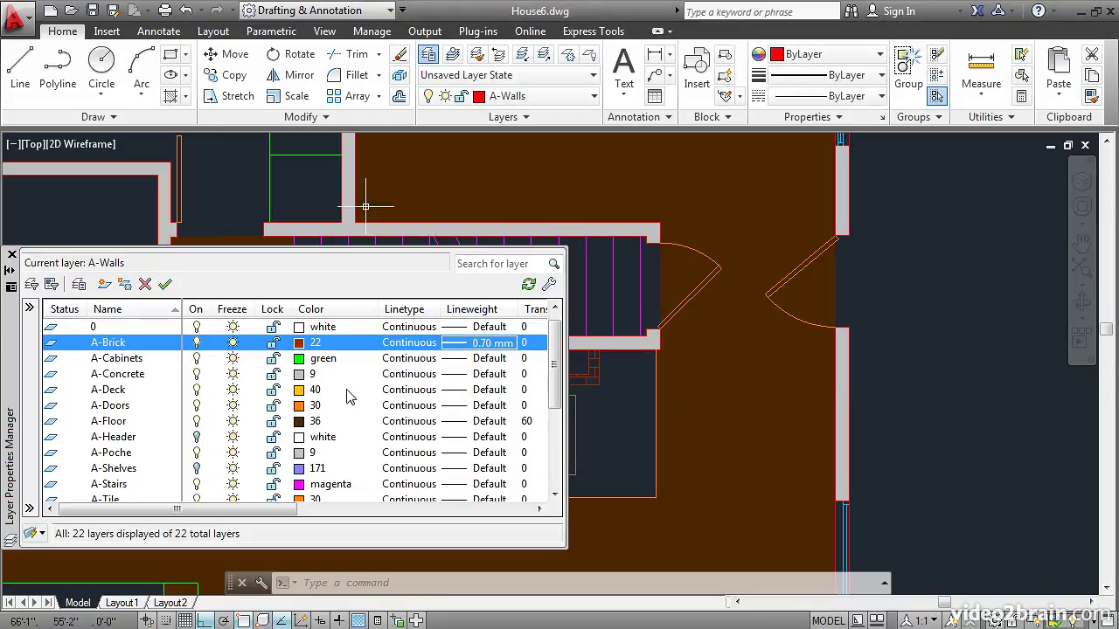
- Assign a 0.20 mm lineweight to the A-Tile layer and close the layer properties
drag(556, 367, 556, 385)
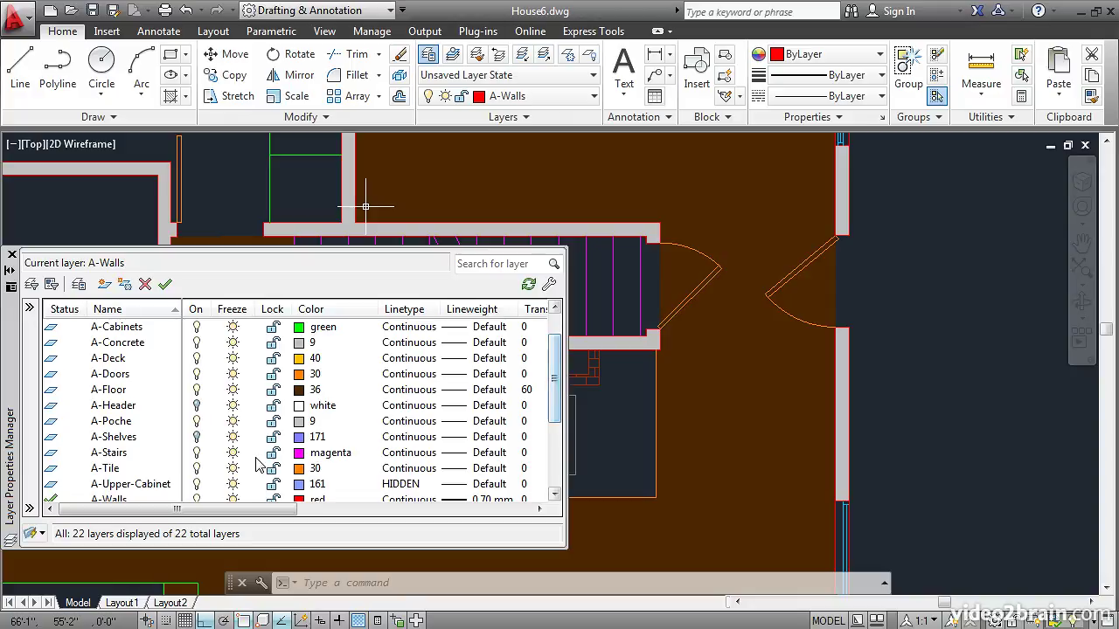
click(477, 470)
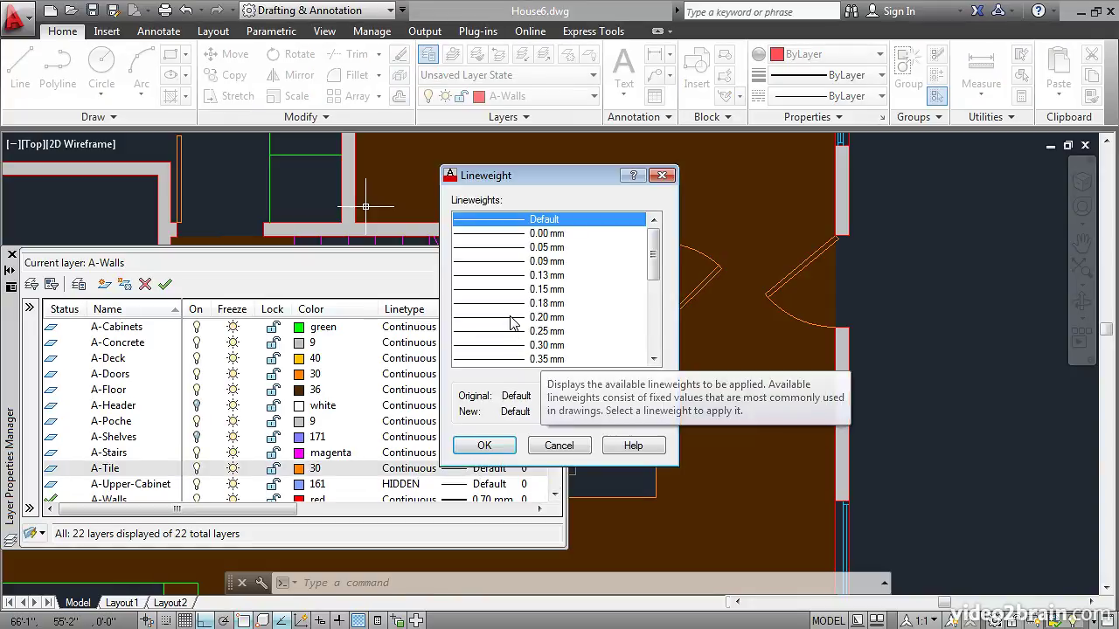
click(514, 317)
click(485, 446)
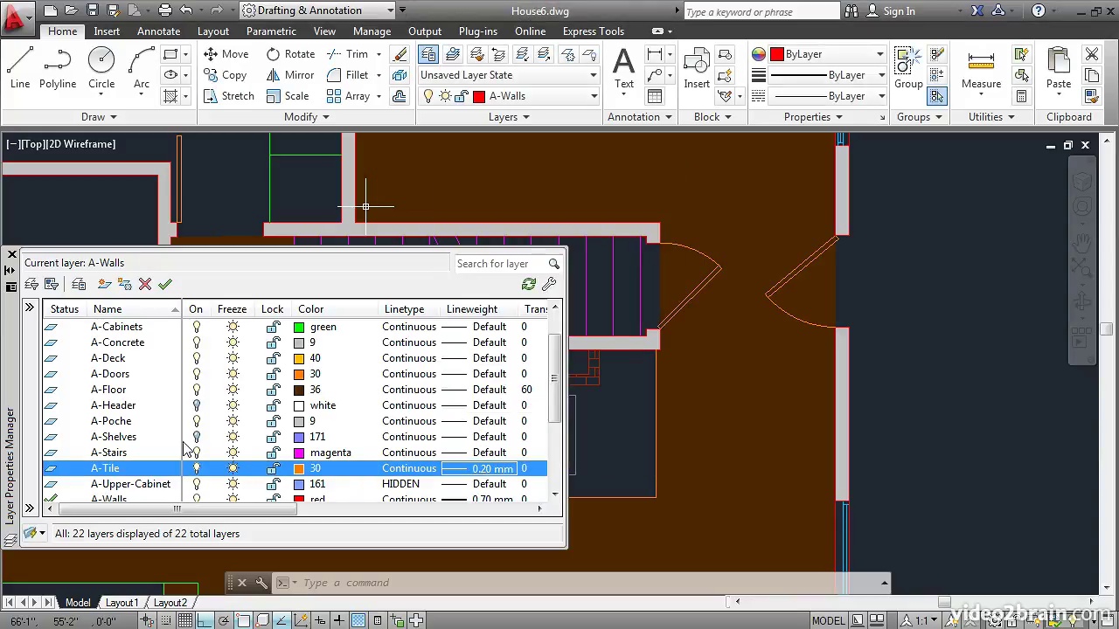
click(11, 254)
- Turn on the display of lineweights and examine the brick and tile lines around the hearth up close
click(339, 621)
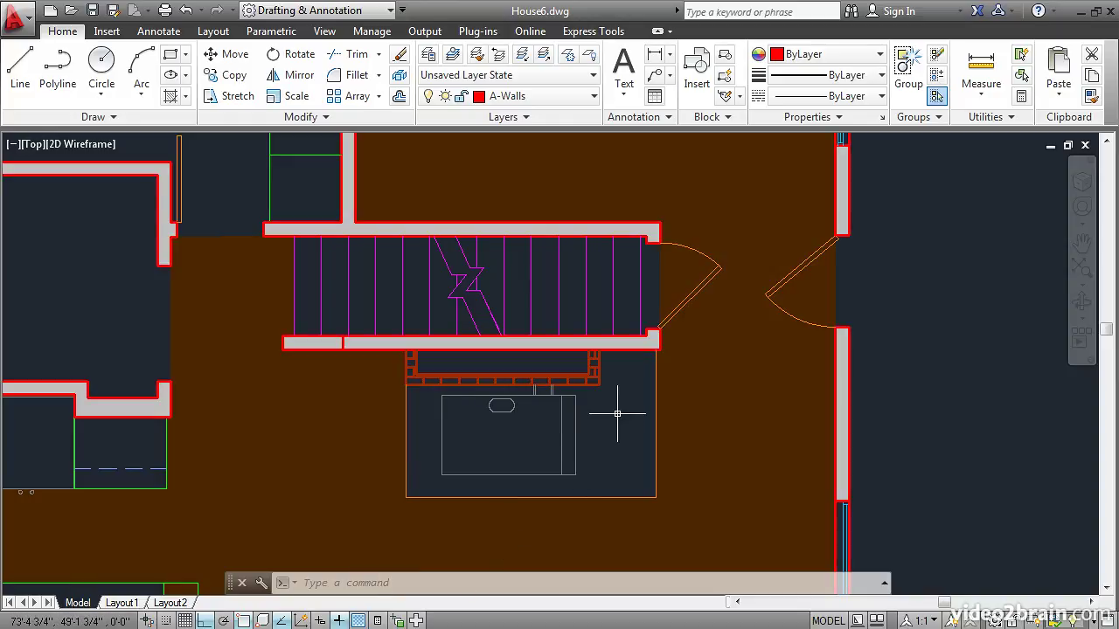
scroll(617, 413, up, 2)
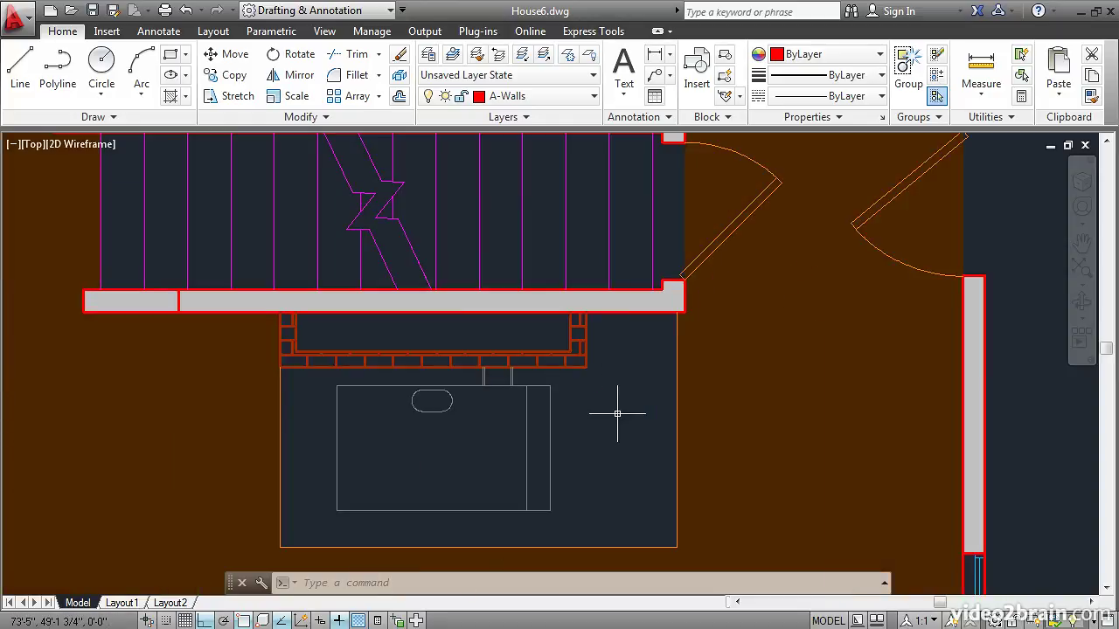